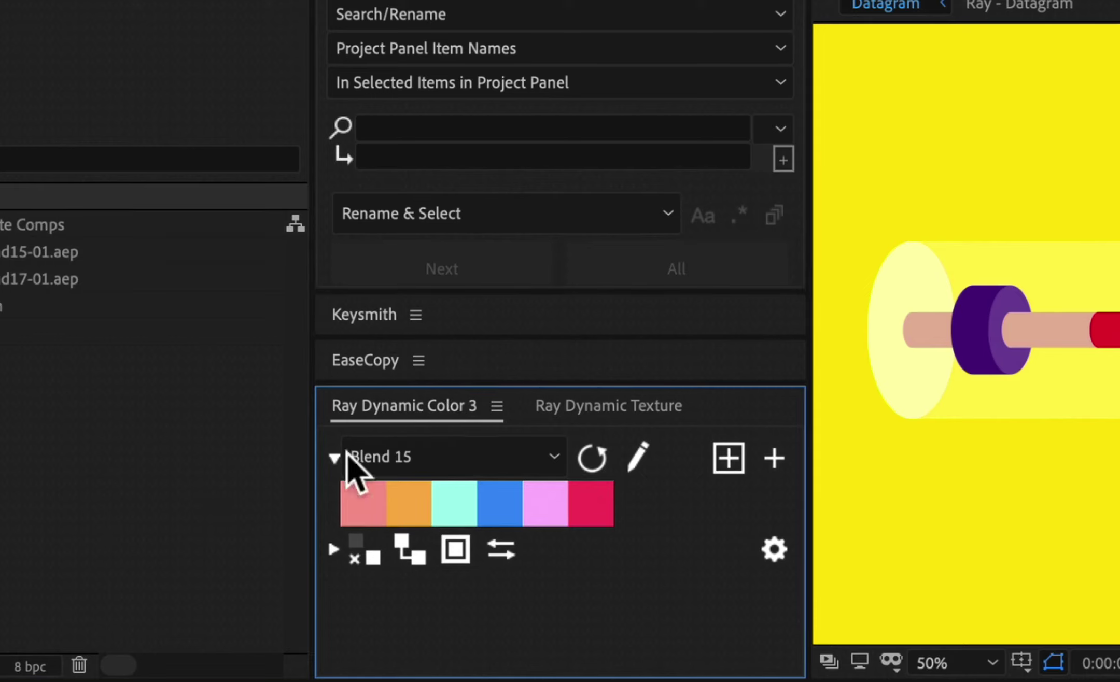
# Step: Switch the Ray Dynamic Color 3 palette dropdown from Blend 15 to Datagram
pyautogui.click(429, 467)
pyautogui.click(421, 541)
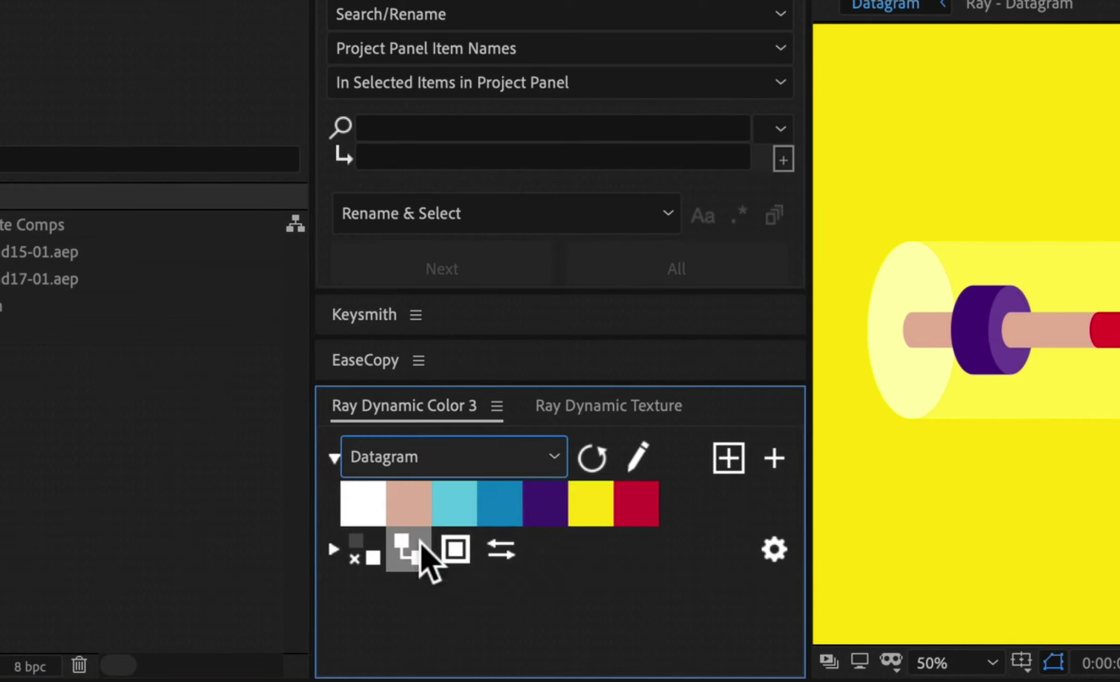
pyautogui.click(83, 450)
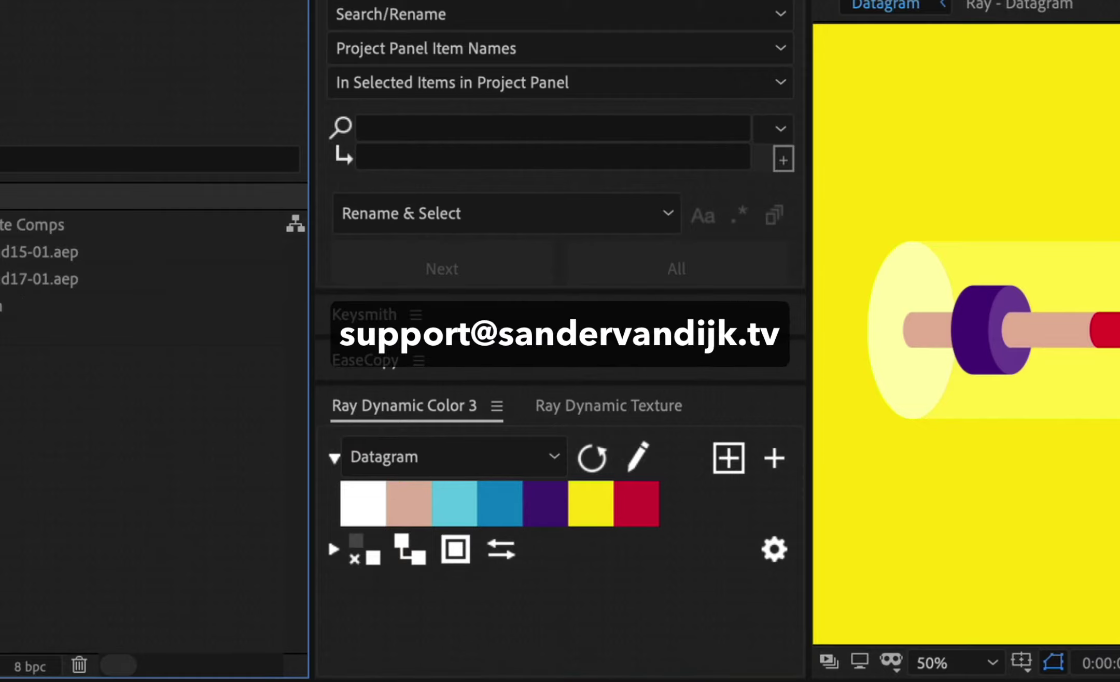
# Step: Search the Project panel for palette comps and select Datagram, comparing it with Blend 17
pyautogui.click(145, 159)
pyautogui.click(50, 251)
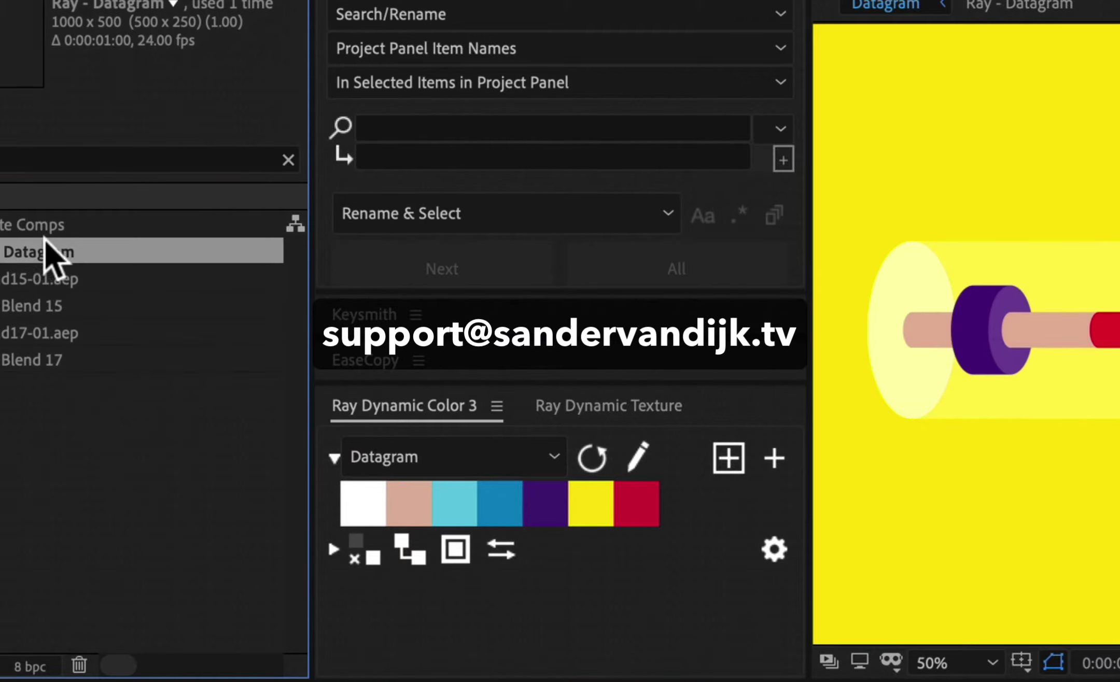
pyautogui.click(13, 360)
pyautogui.click(21, 253)
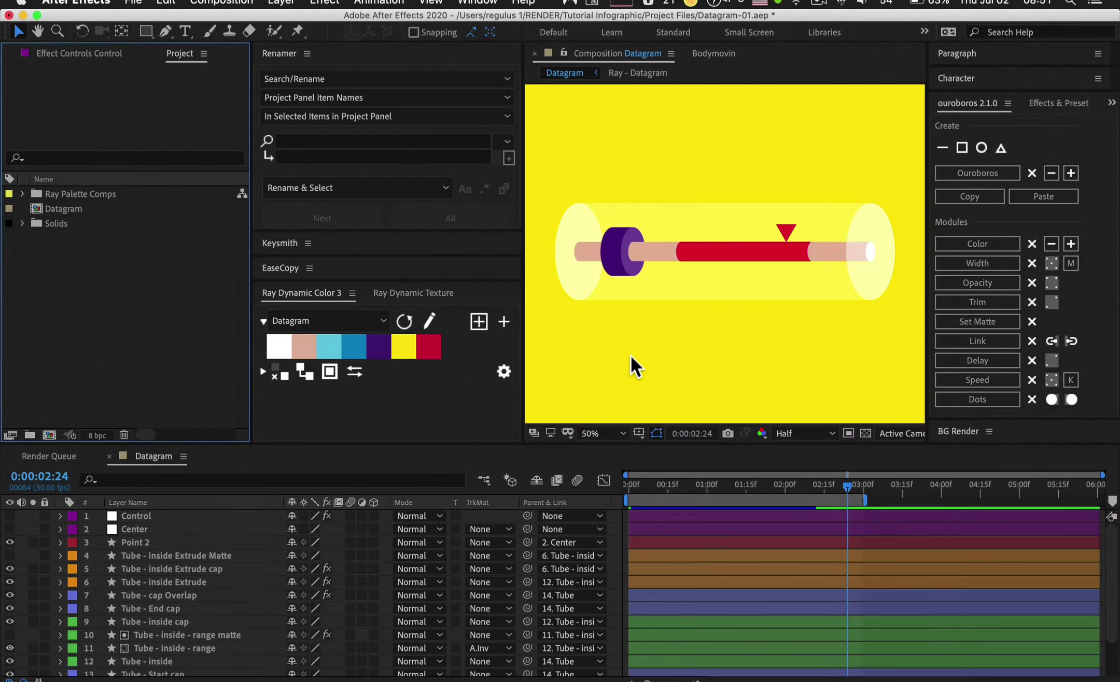
# Step: Open the course's Download Color Palettes page and drag RDC-Blend15-01.aep and RDC-Blend17-01.aep into After Effects
pyautogui.press('super+Tab')
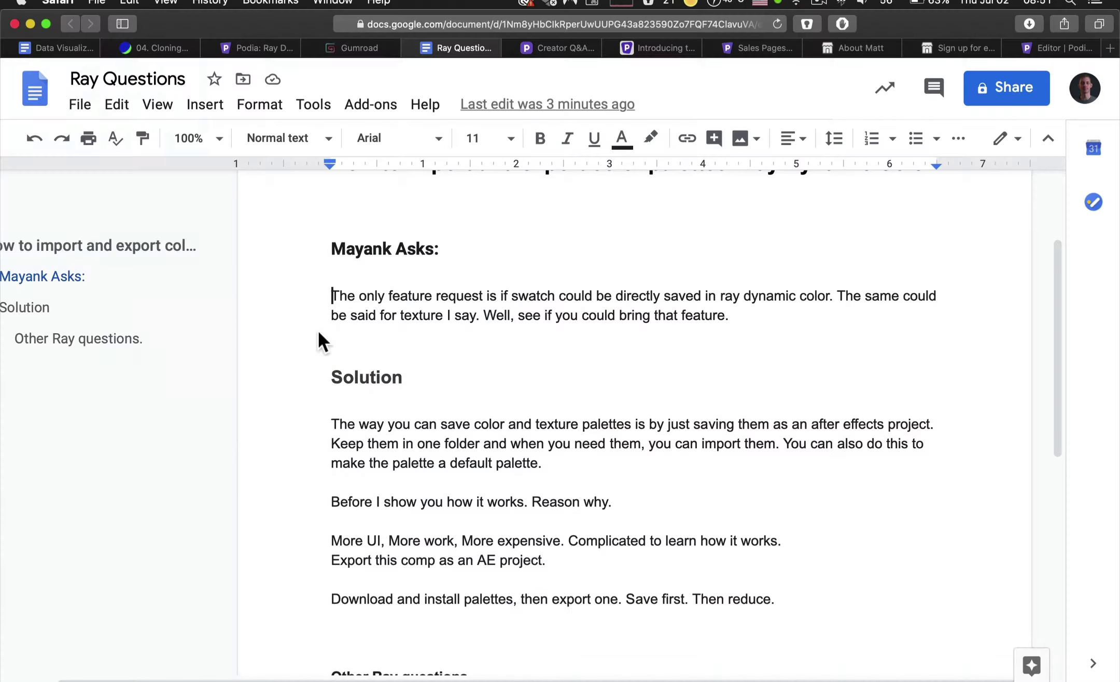
pyautogui.press('super+grave')
pyautogui.scroll(-3, 315, 178)
pyautogui.scroll(3, 315, 178)
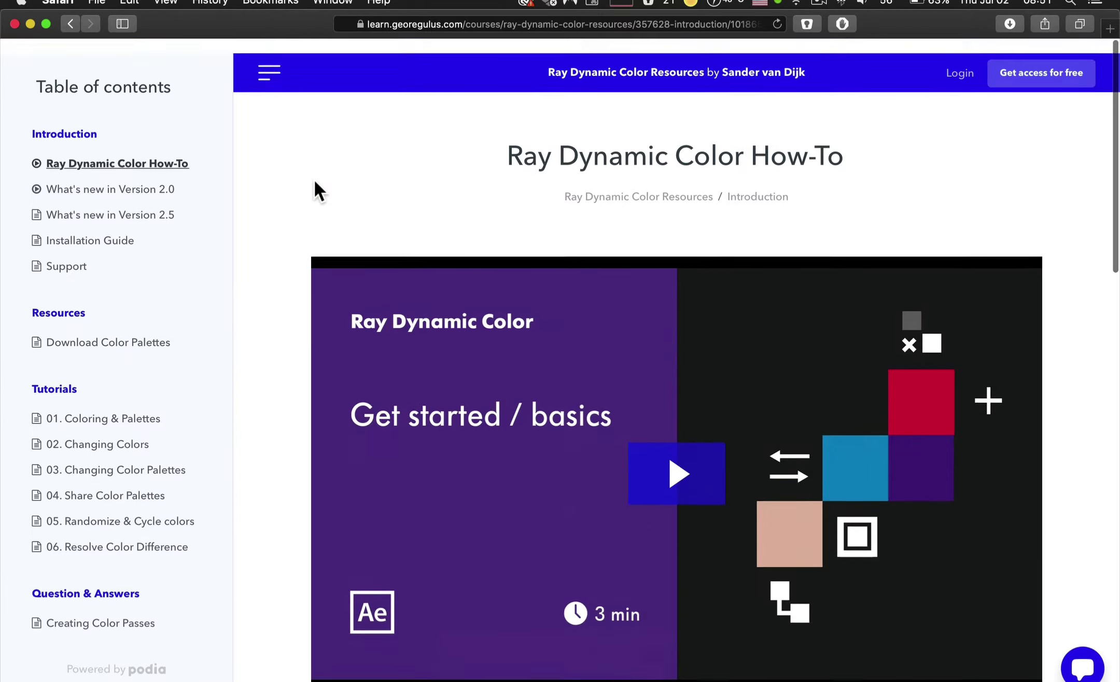
pyautogui.click(107, 332)
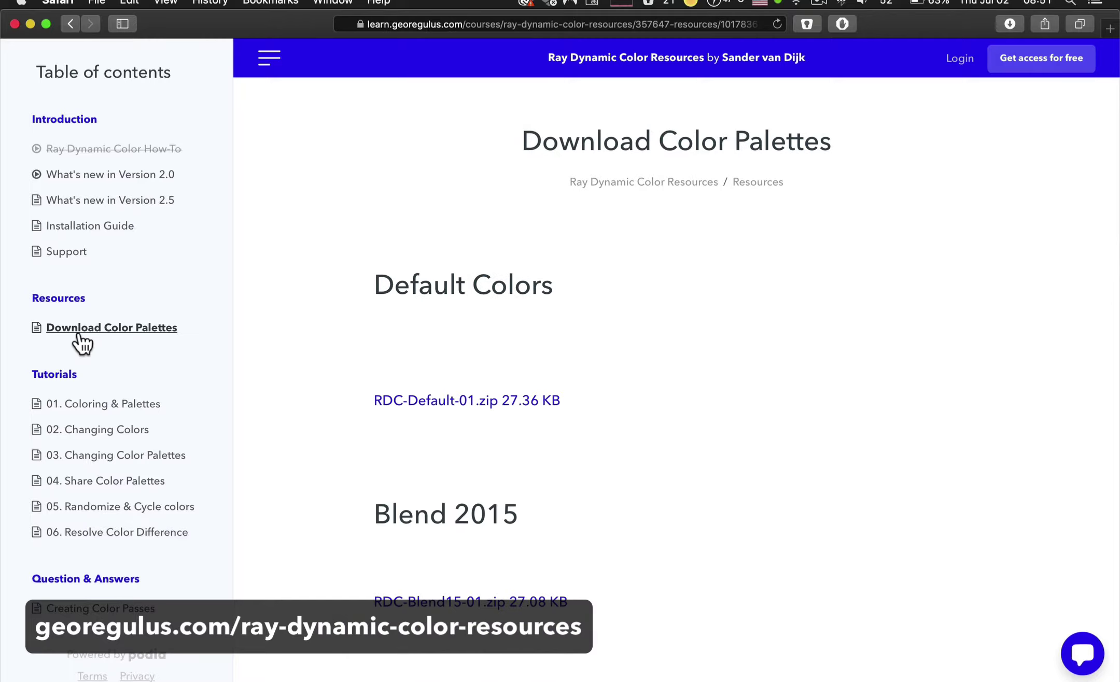
pyautogui.scroll(-5, 275, 350)
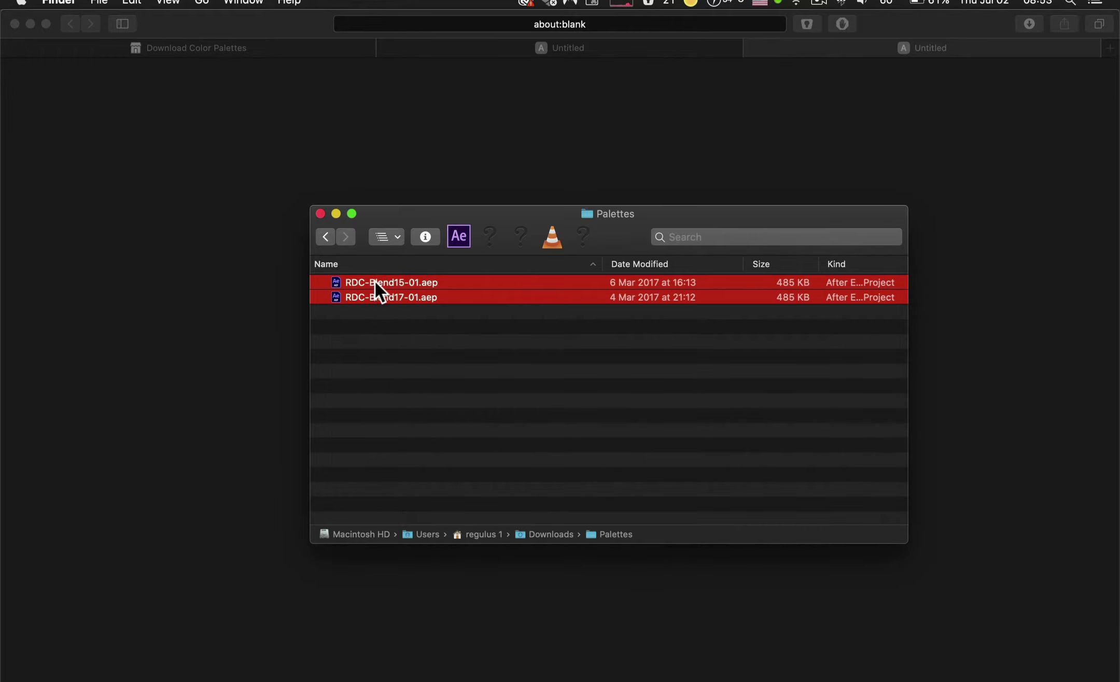
pyautogui.moveTo(374, 280); pyautogui.dragTo(151, 284)
pyautogui.press('super+Tab')
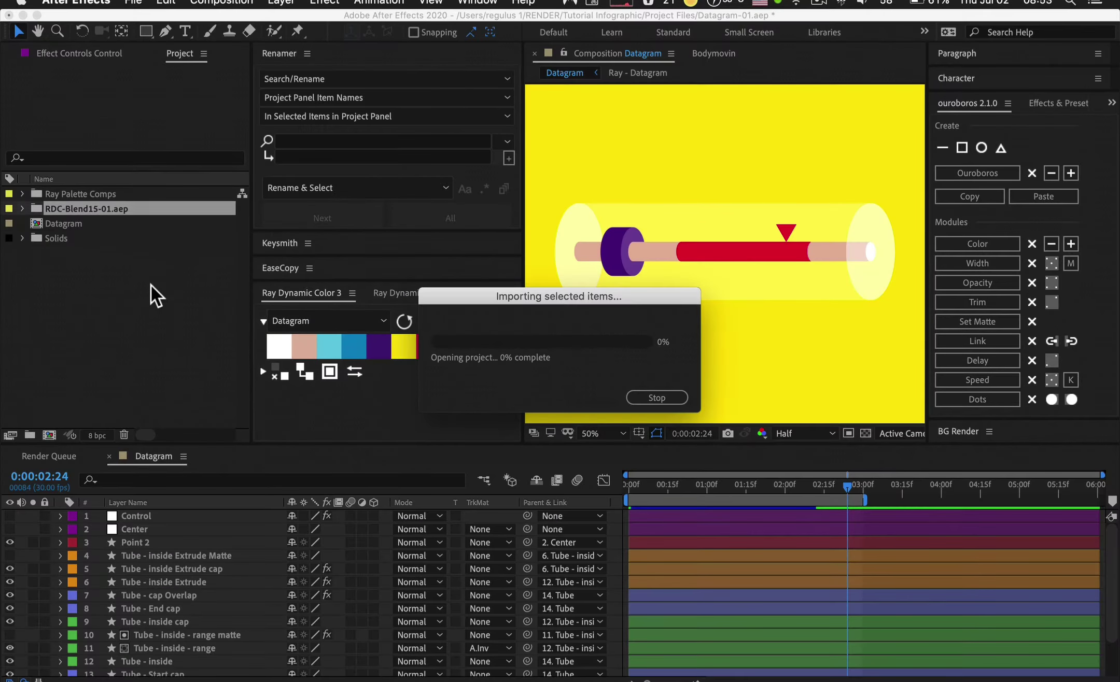
# Step: Check the imported Blend project items, then refresh Ray Dynamic Color's palette list
pyautogui.click(58, 204)
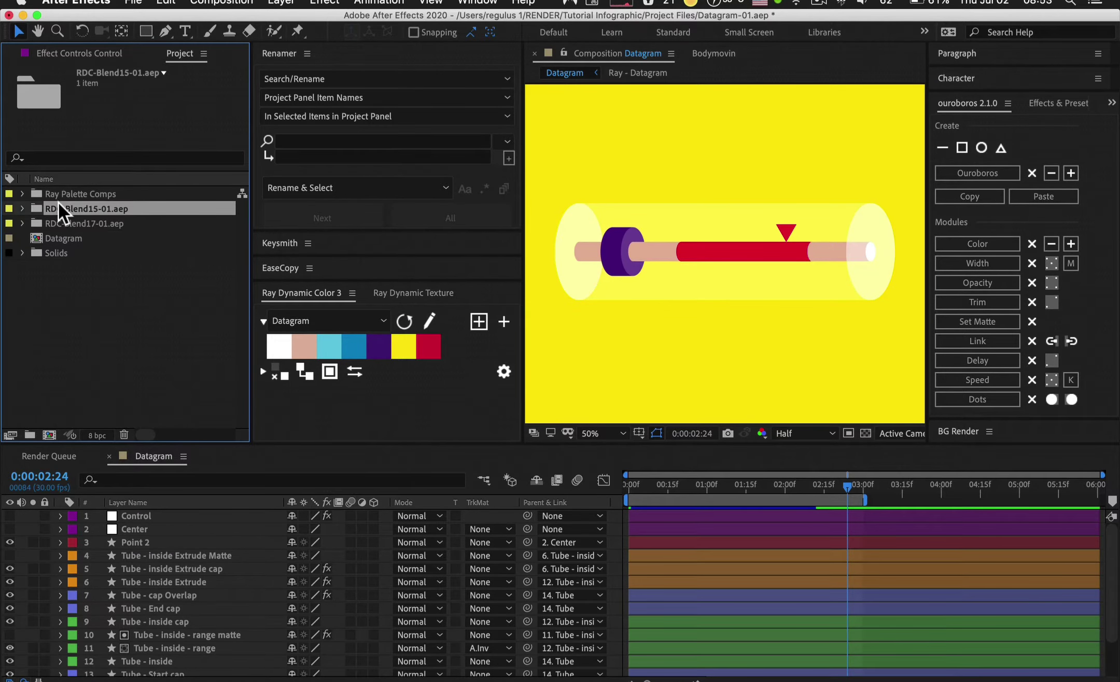
pyautogui.keyDown('shift'); pyautogui.click(57, 218); pyautogui.keyUp('shift')
pyautogui.click(78, 323)
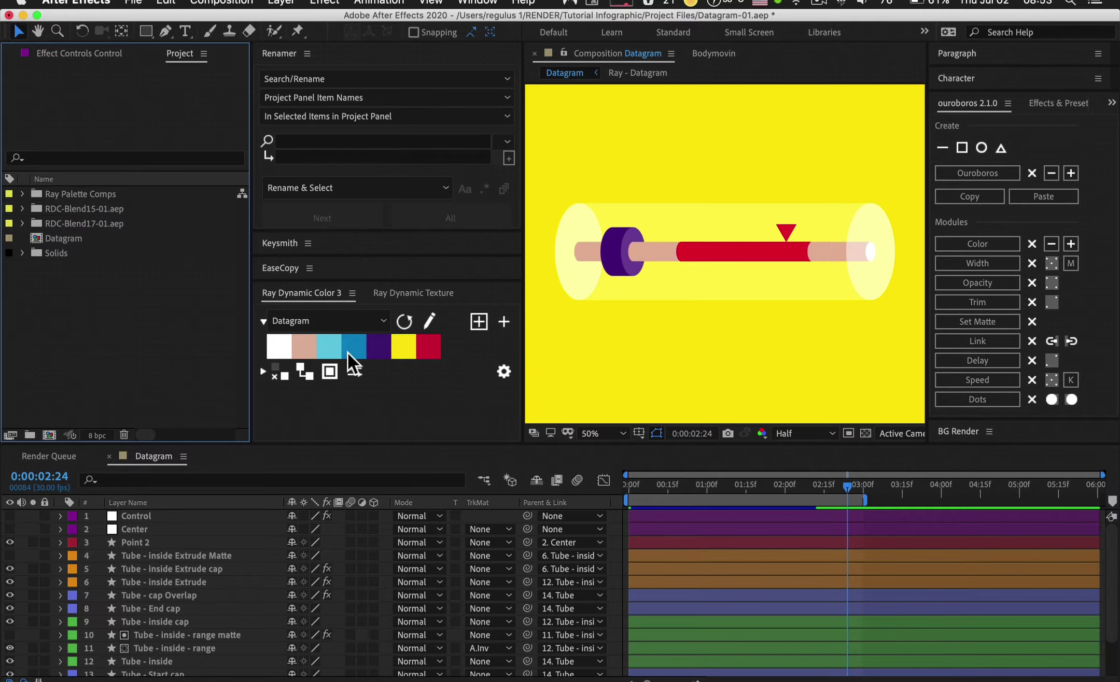
pyautogui.click(351, 315)
pyautogui.click(351, 314)
pyautogui.click(404, 322)
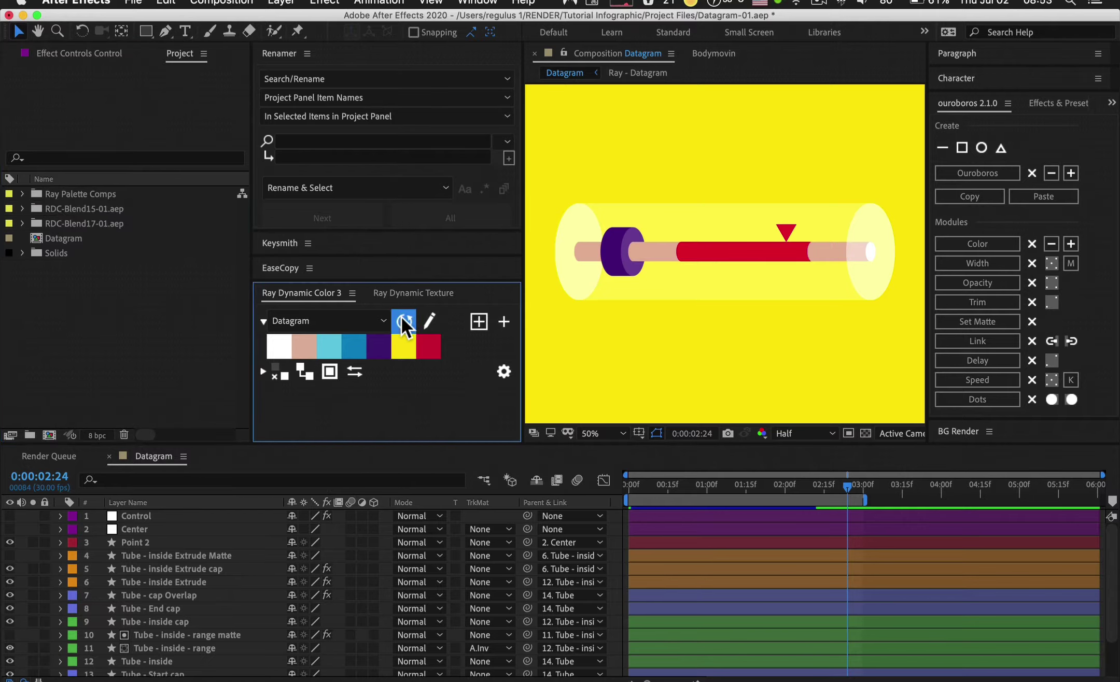
# Step: Try the Blend 15 and Blend 17 palettes in turn, ending with Blend 15 active
pyautogui.click(365, 319)
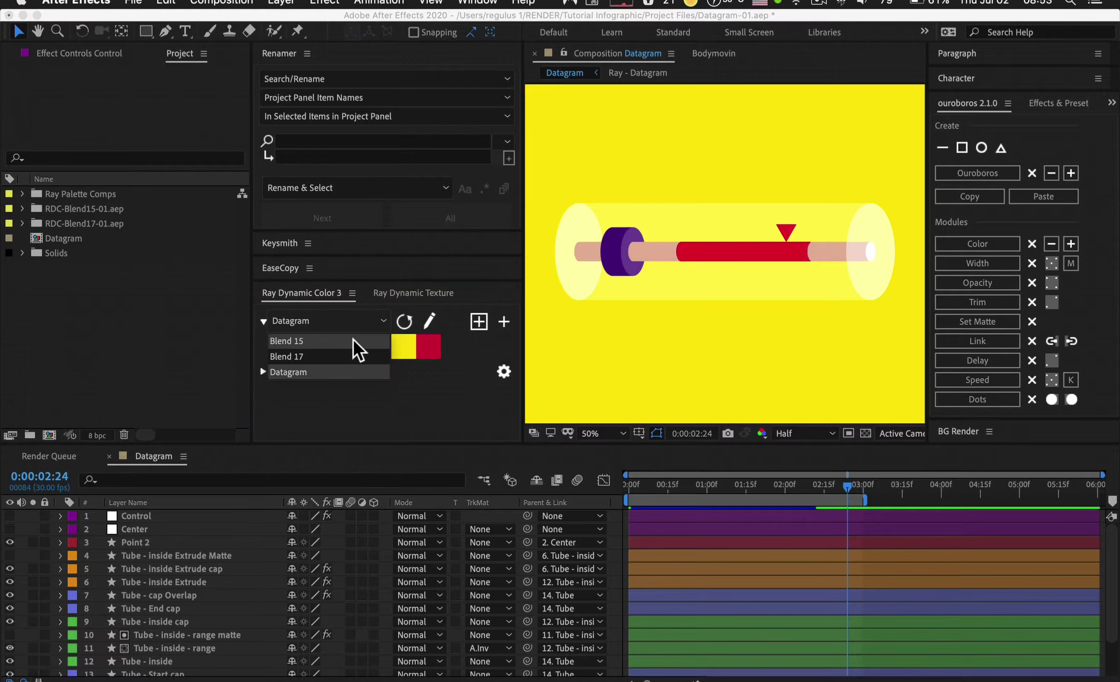
pyautogui.click(349, 343)
pyautogui.click(379, 318)
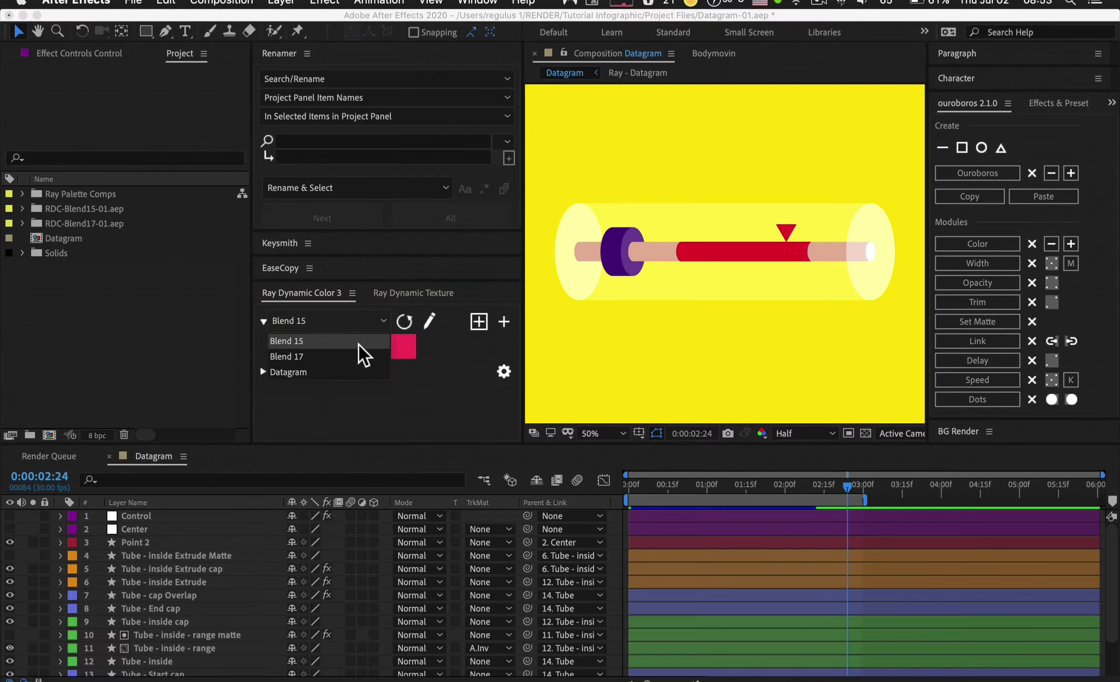
pyautogui.click(354, 355)
pyautogui.click(358, 316)
pyautogui.click(349, 339)
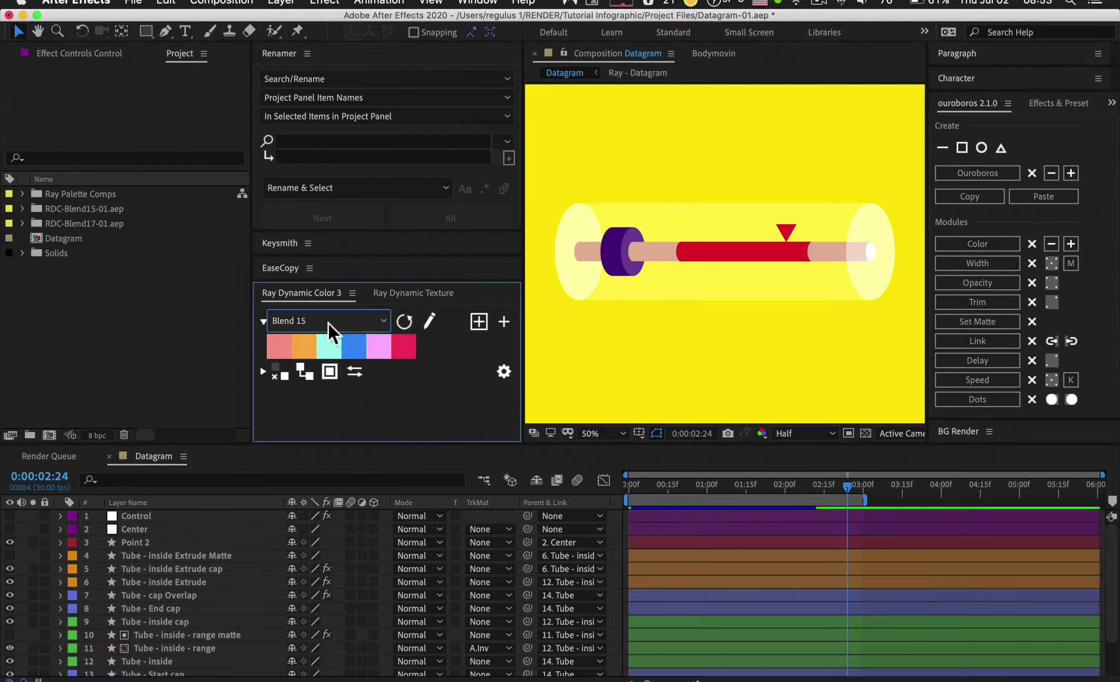
pyautogui.click(328, 322)
pyautogui.click(325, 352)
pyautogui.click(327, 326)
pyautogui.click(323, 337)
pyautogui.click(200, 323)
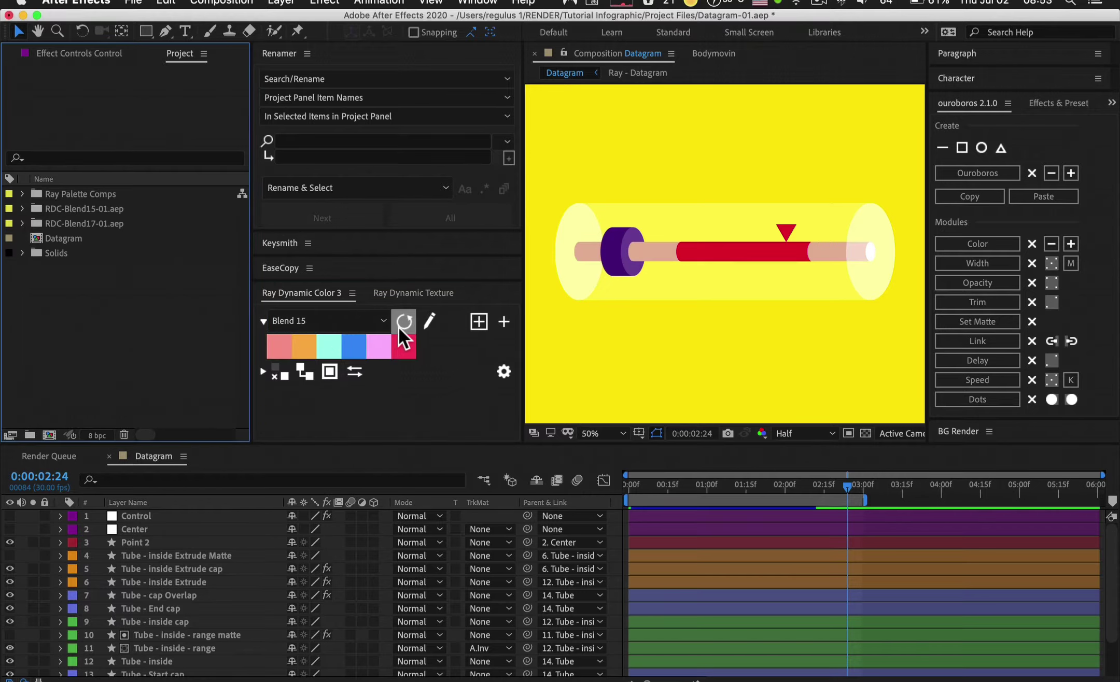
pyautogui.click(419, 296)
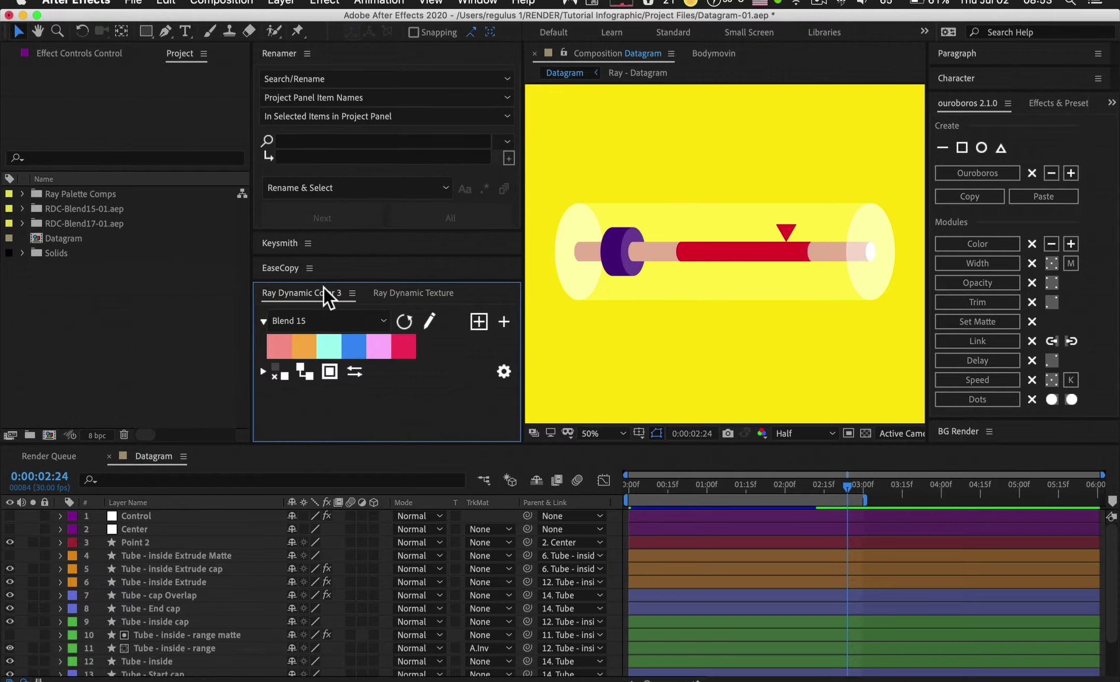
# Step: Switch the Ray Dynamic Color palette back to Datagram
pyautogui.click(312, 318)
pyautogui.click(309, 365)
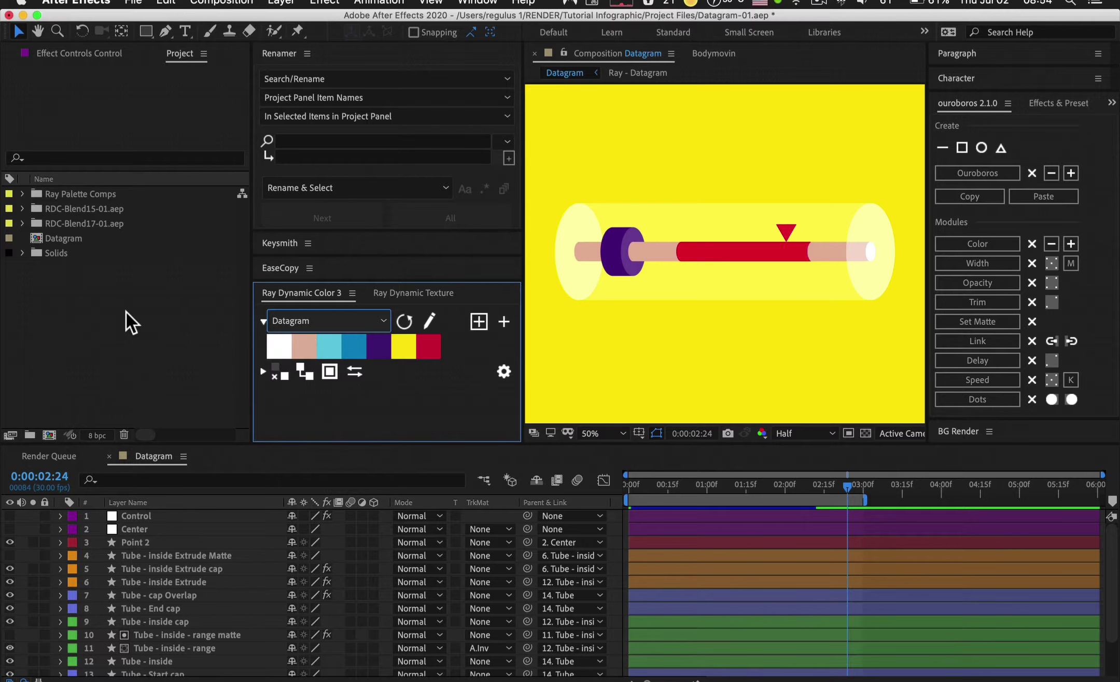
pyautogui.click(114, 289)
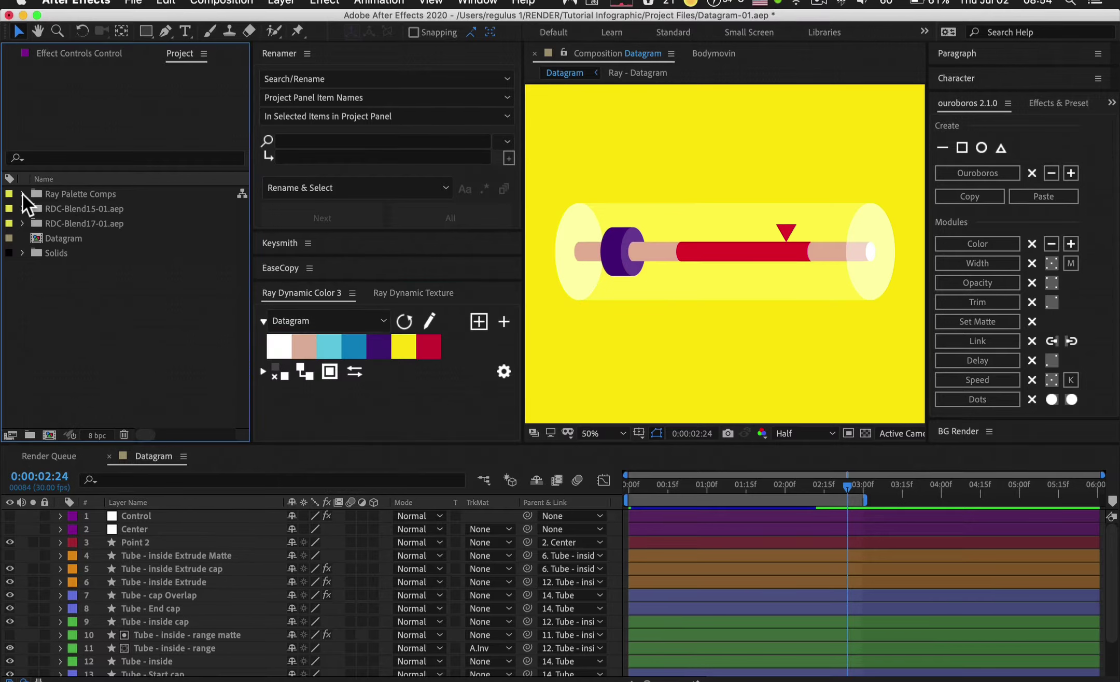
# Step: Filter the Project panel with 'ray - ' and select the Ray - Datagram comp
pyautogui.click(45, 159)
pyautogui.write('ray -')
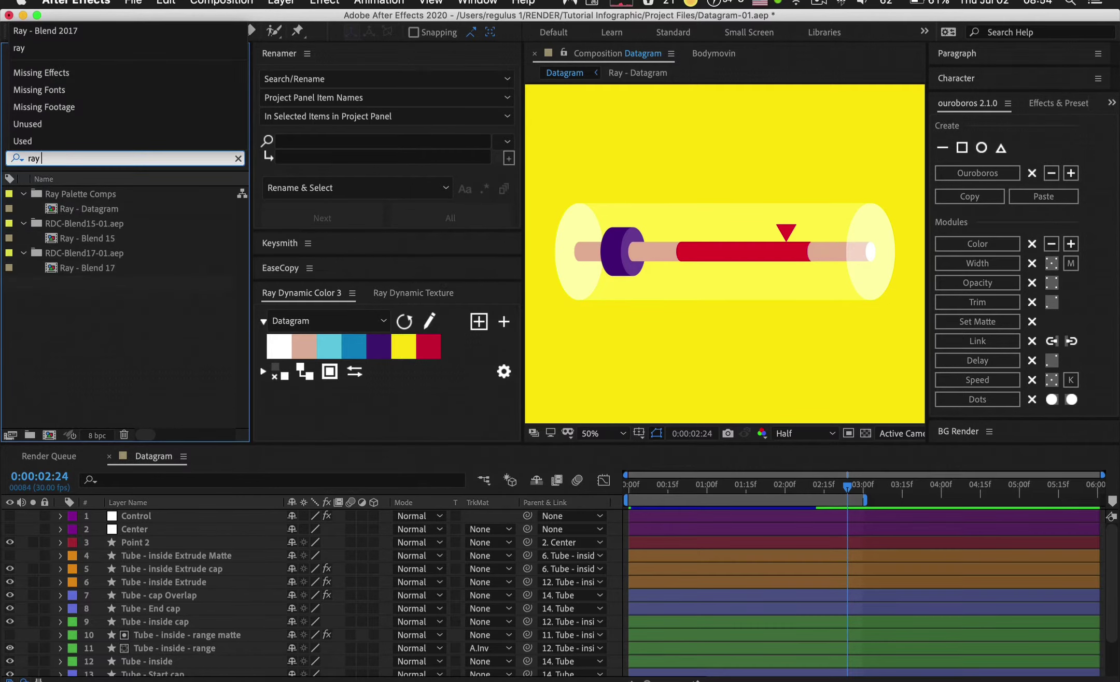
pyautogui.click(110, 207)
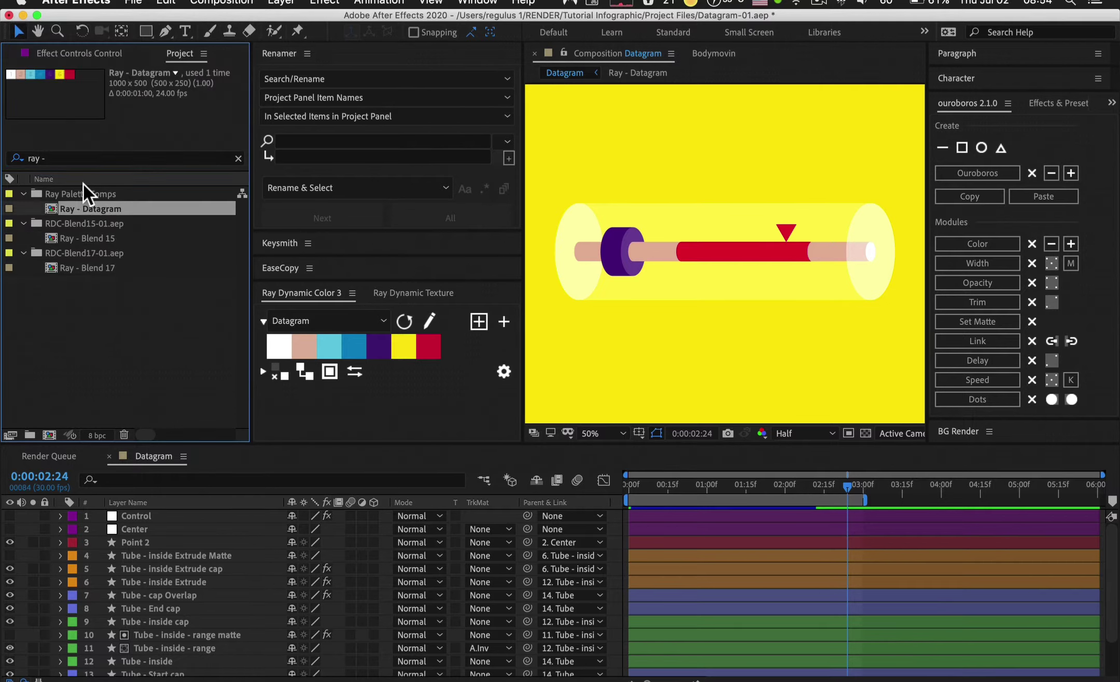
pyautogui.click(77, 269)
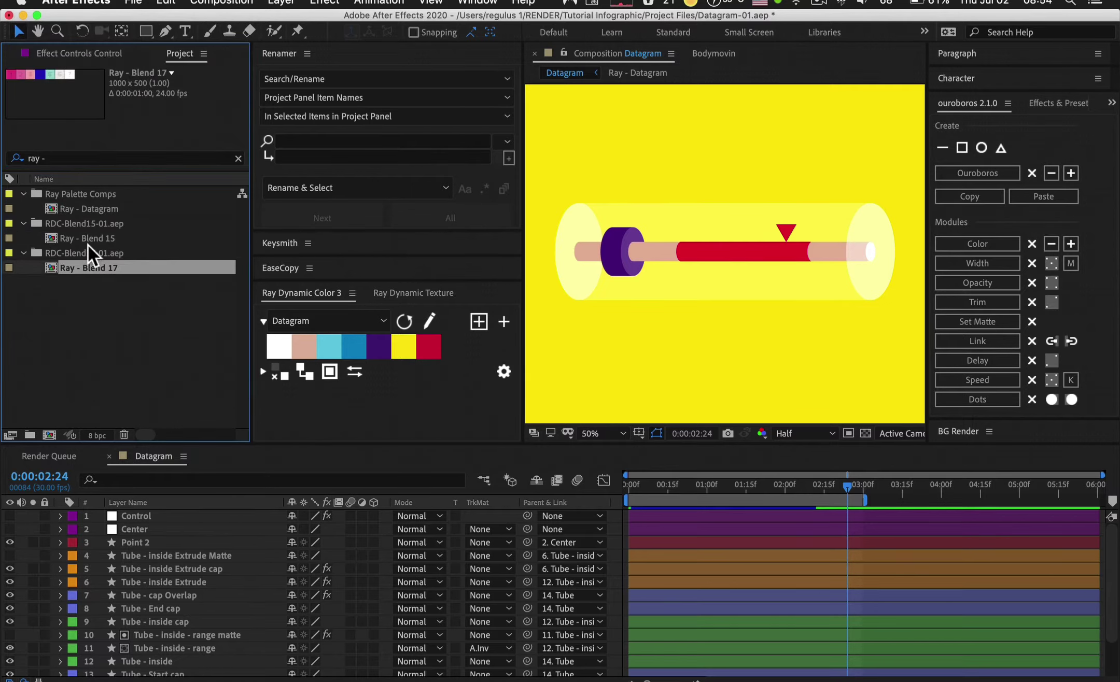
pyautogui.click(92, 208)
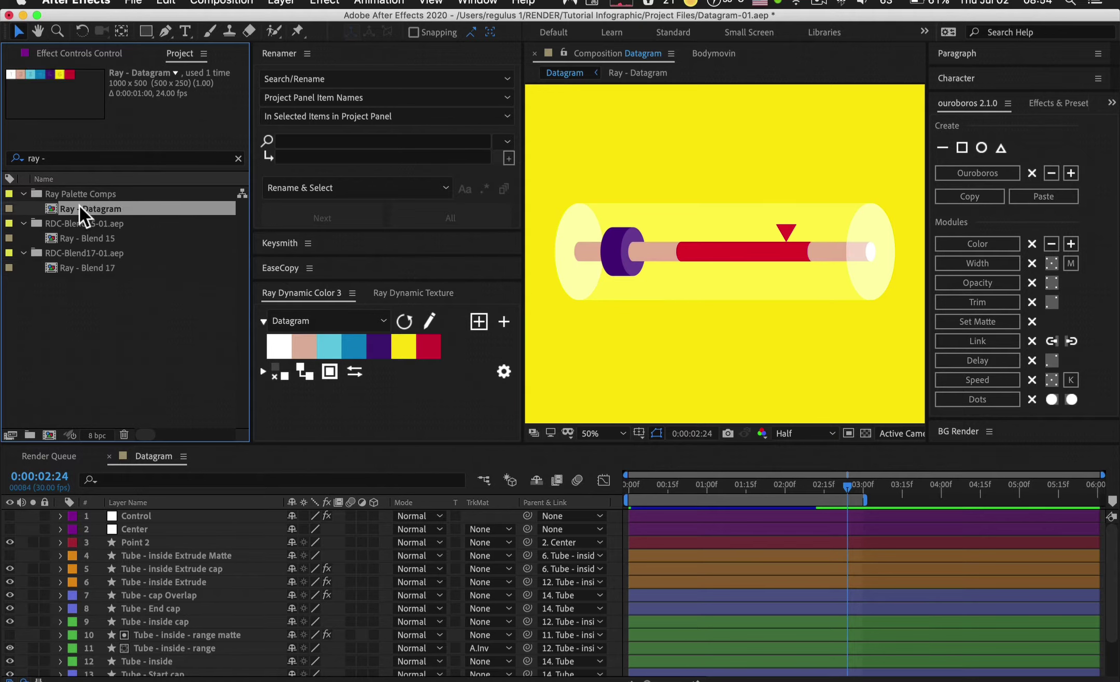
# Step: Use File > Save As to save the project as RDC - Datagram.aep in the Palettes folder
pyautogui.click(133, 1)
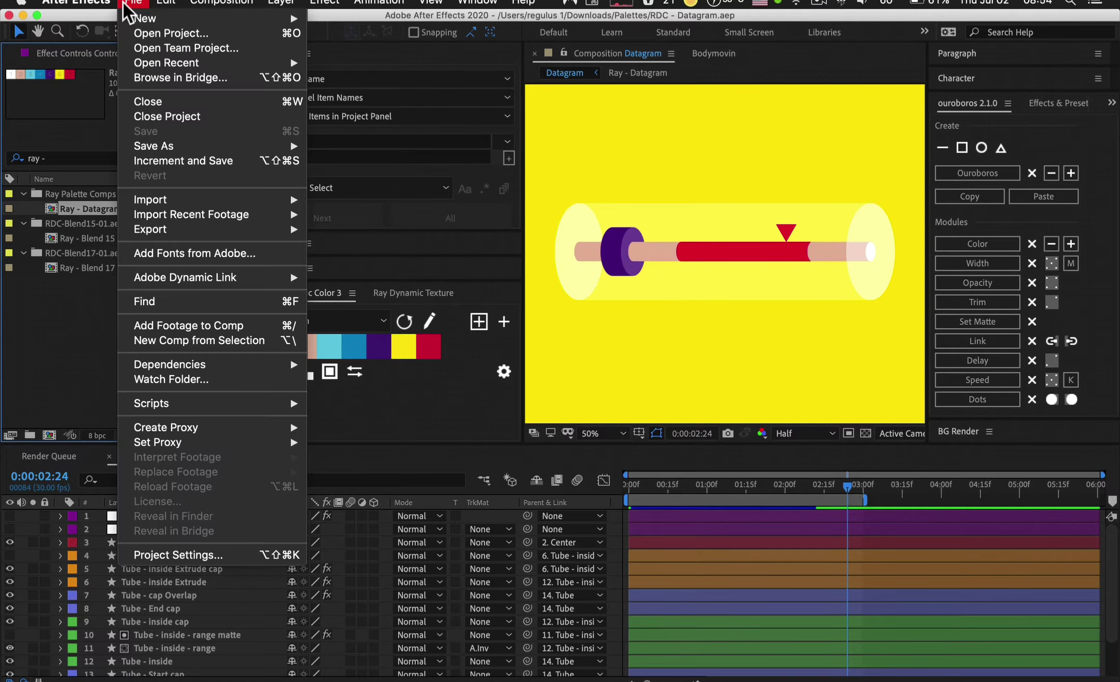
pyautogui.moveTo(166, 2)
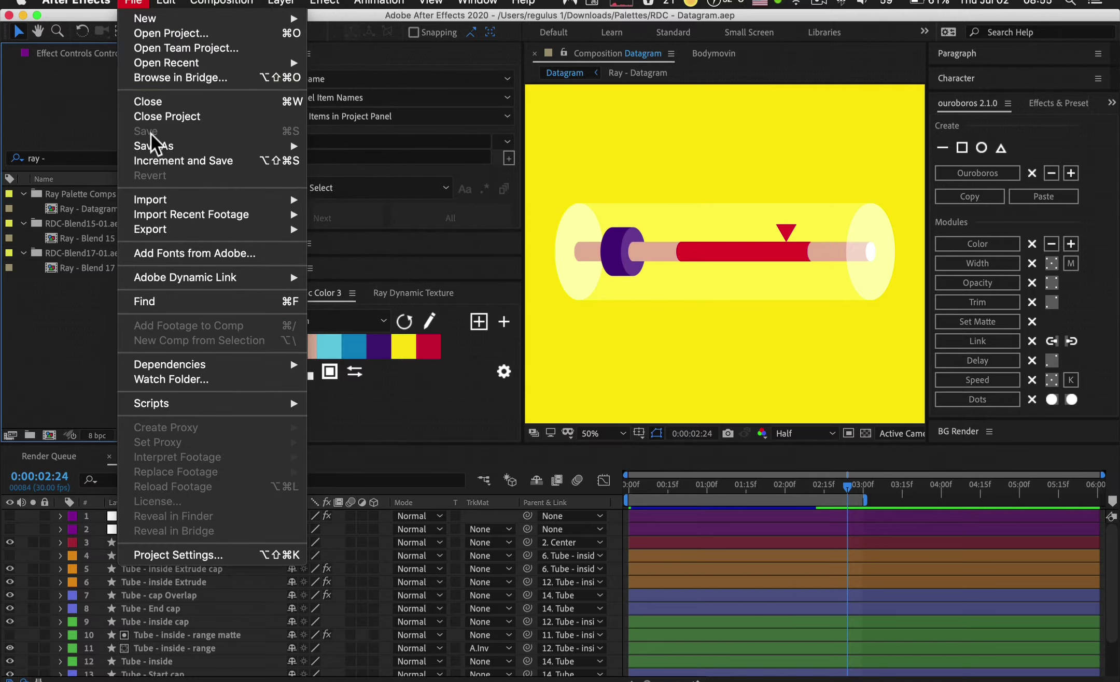
pyautogui.moveTo(291, 147)
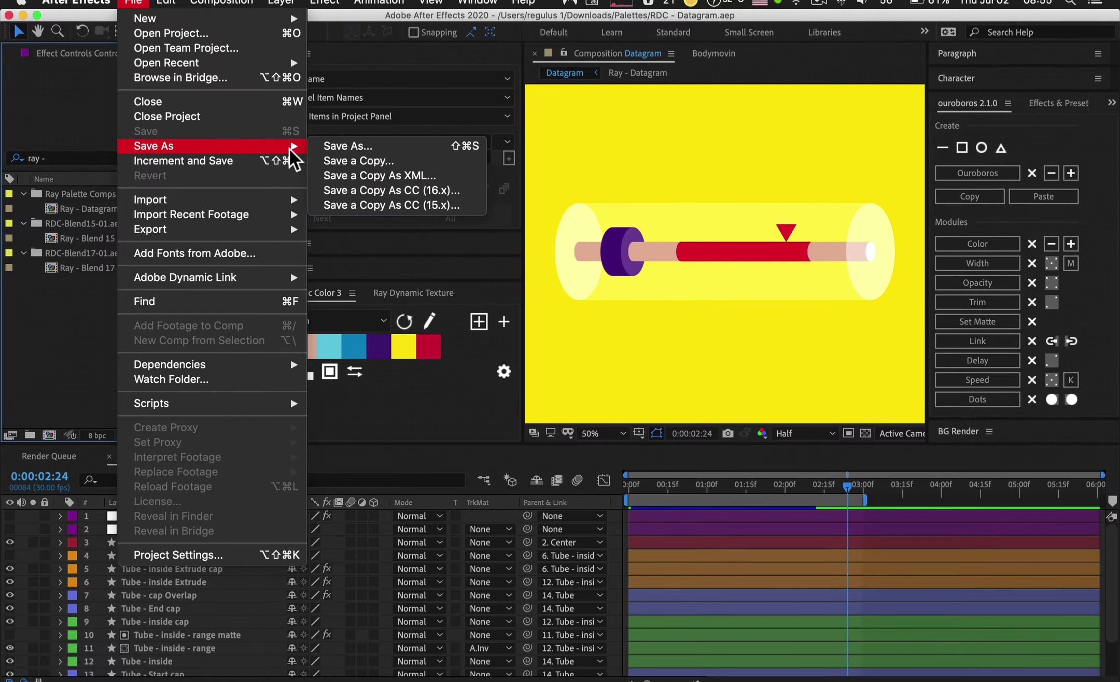
pyautogui.click(332, 148)
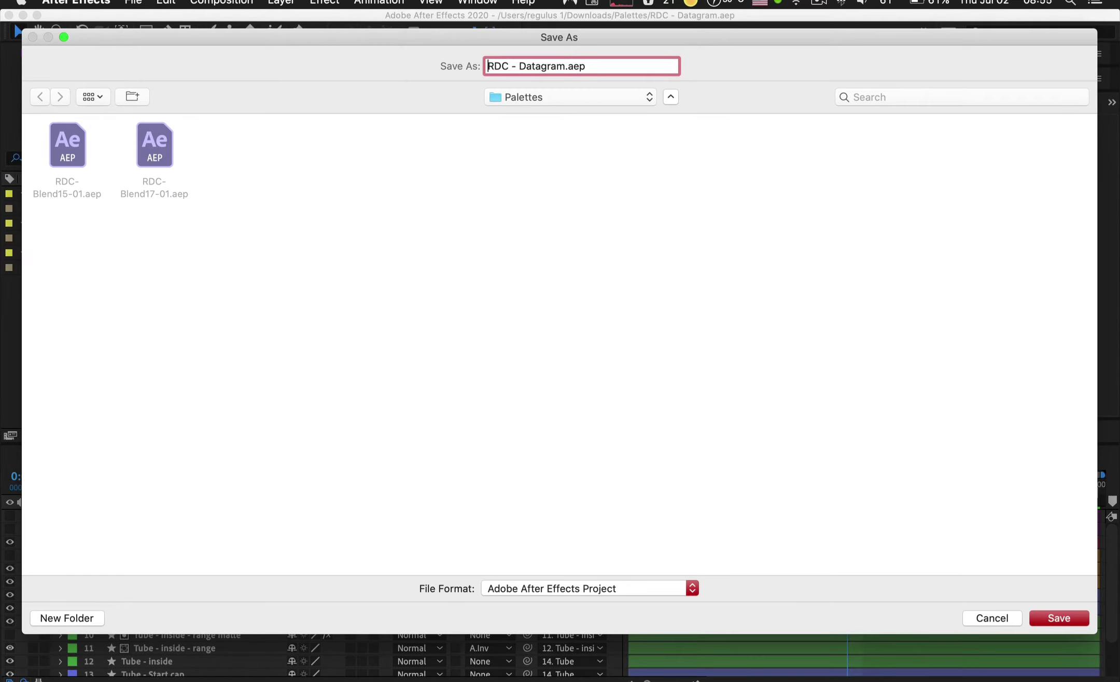
pyautogui.hotkey('alt', 'Right')
pyautogui.hotkey('alt', 'Right')
pyautogui.press('Return')
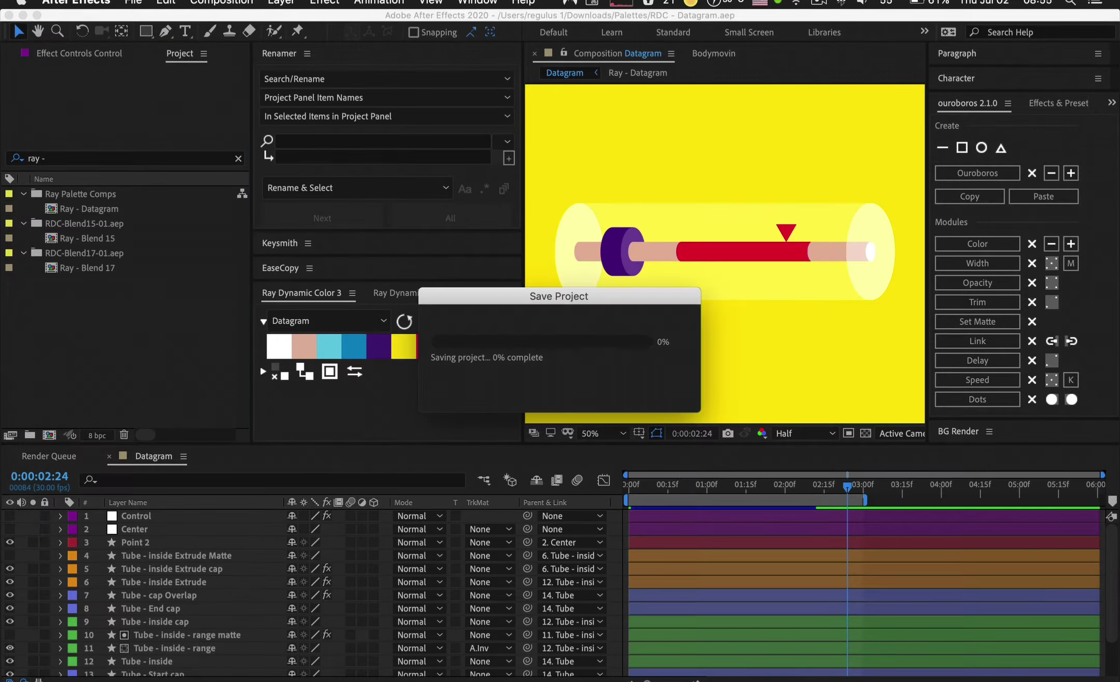
# Step: Reduce the project to the Ray - Datagram comp, removing 27 unused items
pyautogui.click(113, 208)
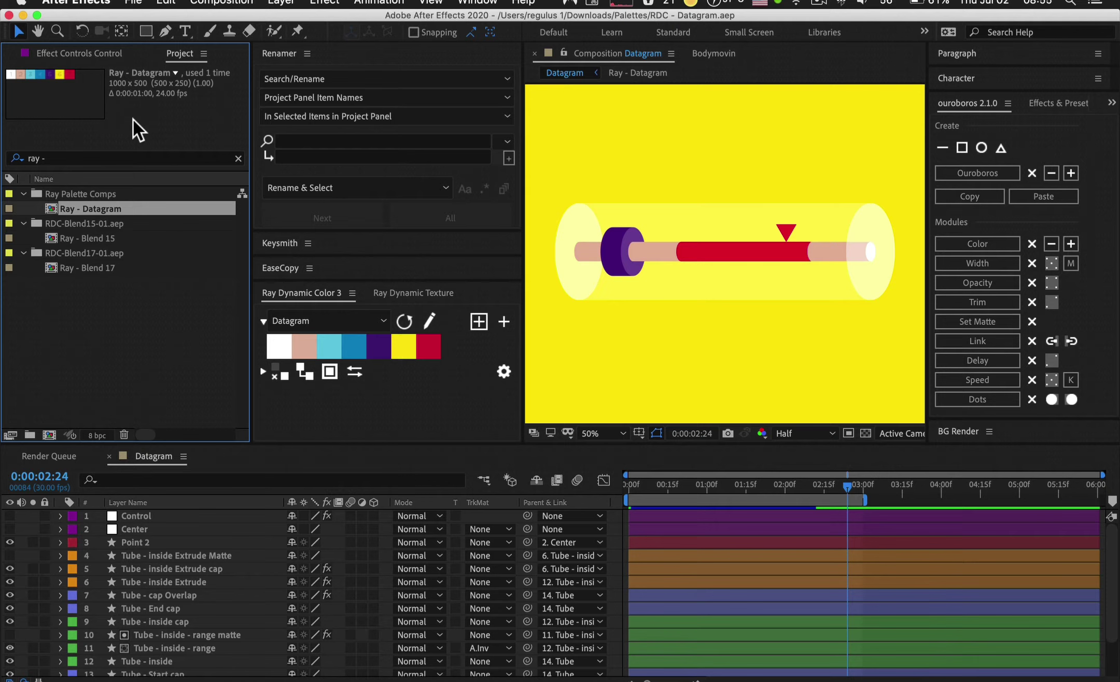
pyautogui.click(136, 2)
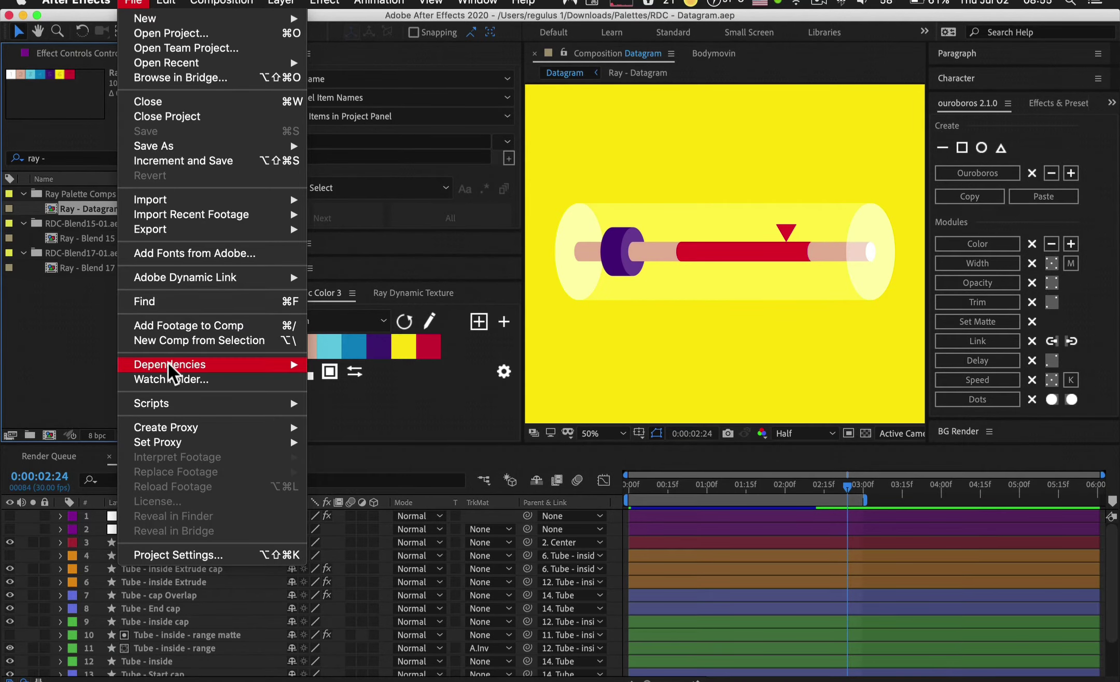
pyautogui.moveTo(303, 365)
pyautogui.click(348, 418)
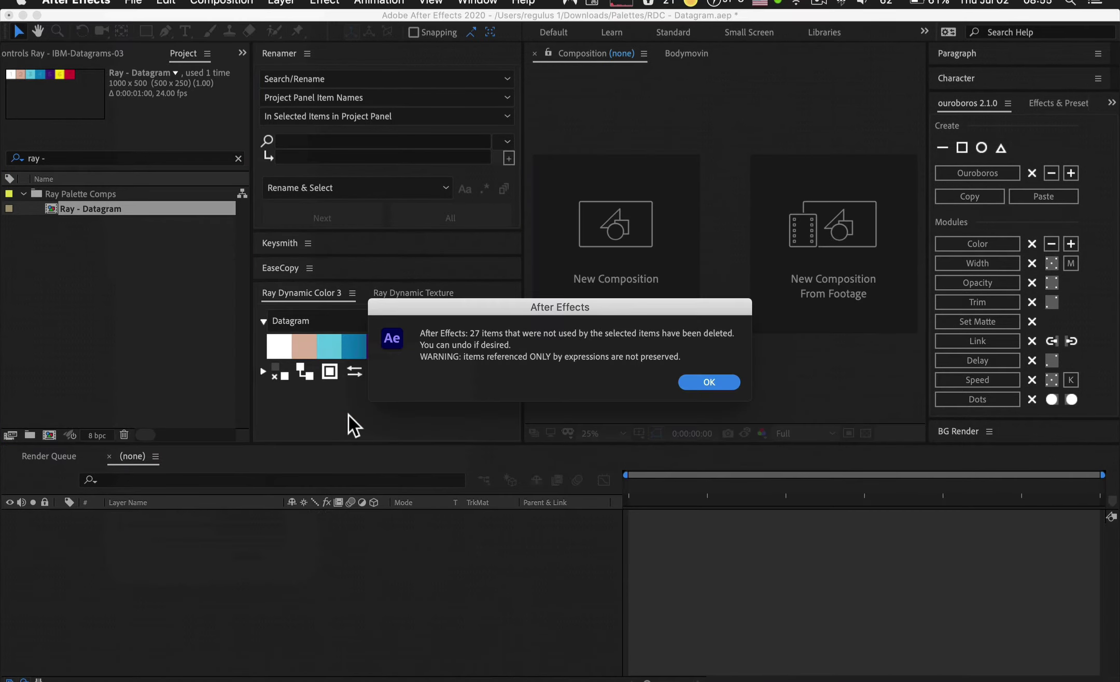
pyautogui.click(697, 390)
# Step: Move Ray - Datagram to top level, delete the empty Ray Palette Comps folder, and save
pyautogui.click(43, 305)
pyautogui.moveTo(61, 211); pyautogui.dragTo(53, 267)
pyautogui.click(69, 190)
pyautogui.press('Delete')
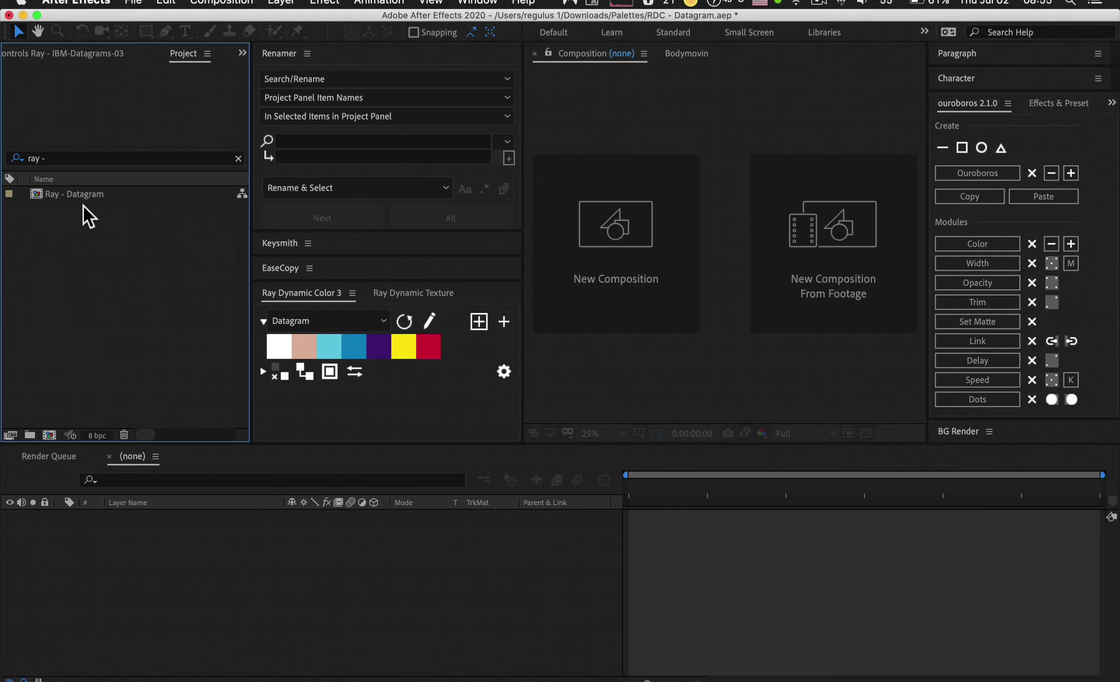
pyautogui.click(134, 3)
pyautogui.click(140, 132)
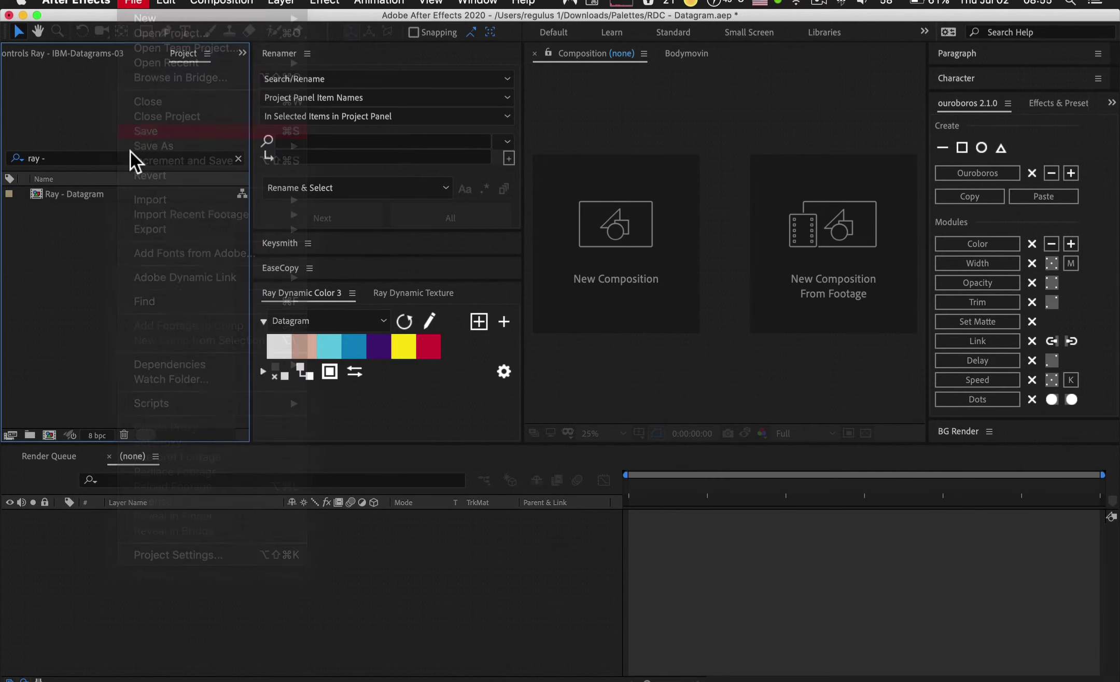
# Step: Start a new untitled project and refresh Ray Dynamic Color's palettes
pyautogui.click(139, 4)
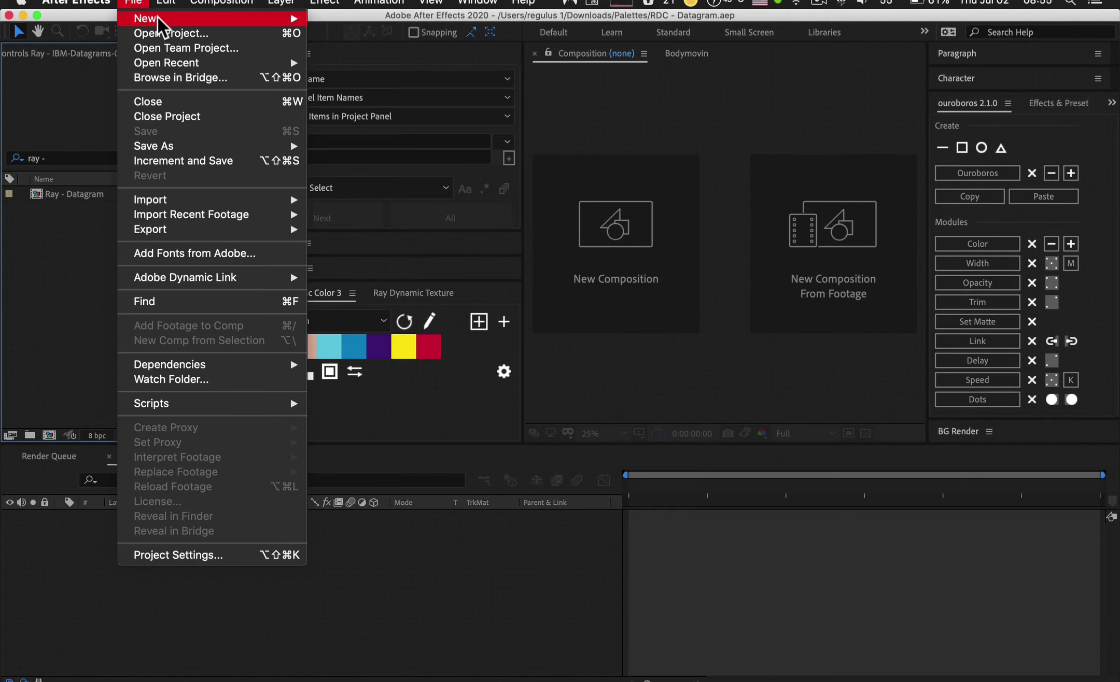
pyautogui.moveTo(161, 19)
pyautogui.click(353, 23)
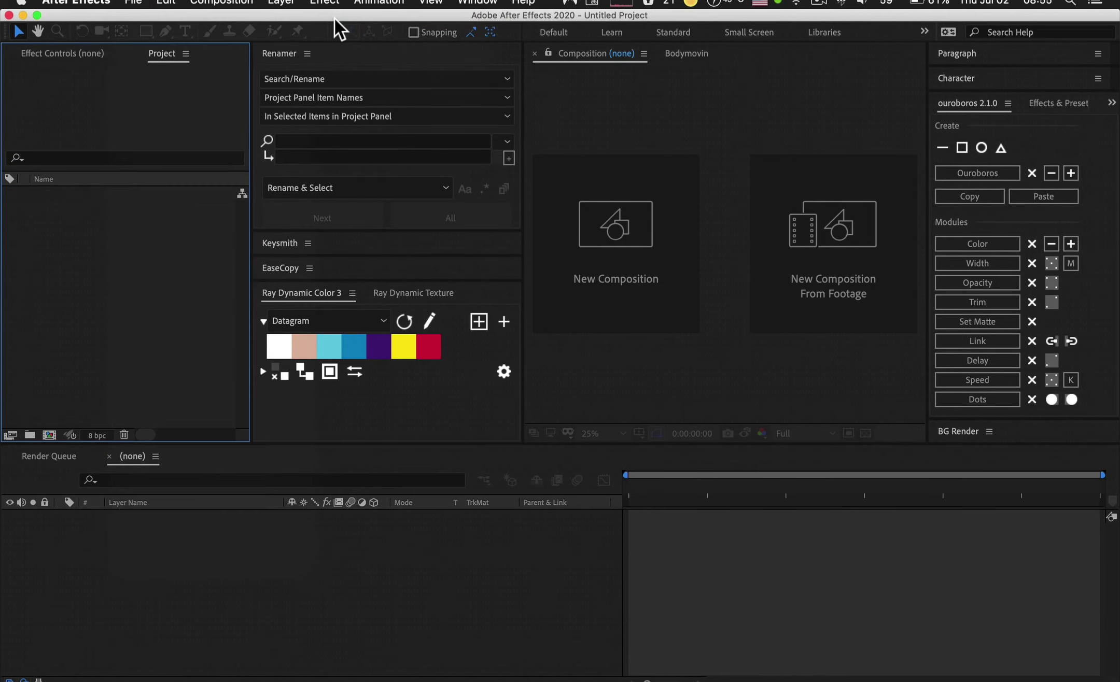
pyautogui.click(407, 322)
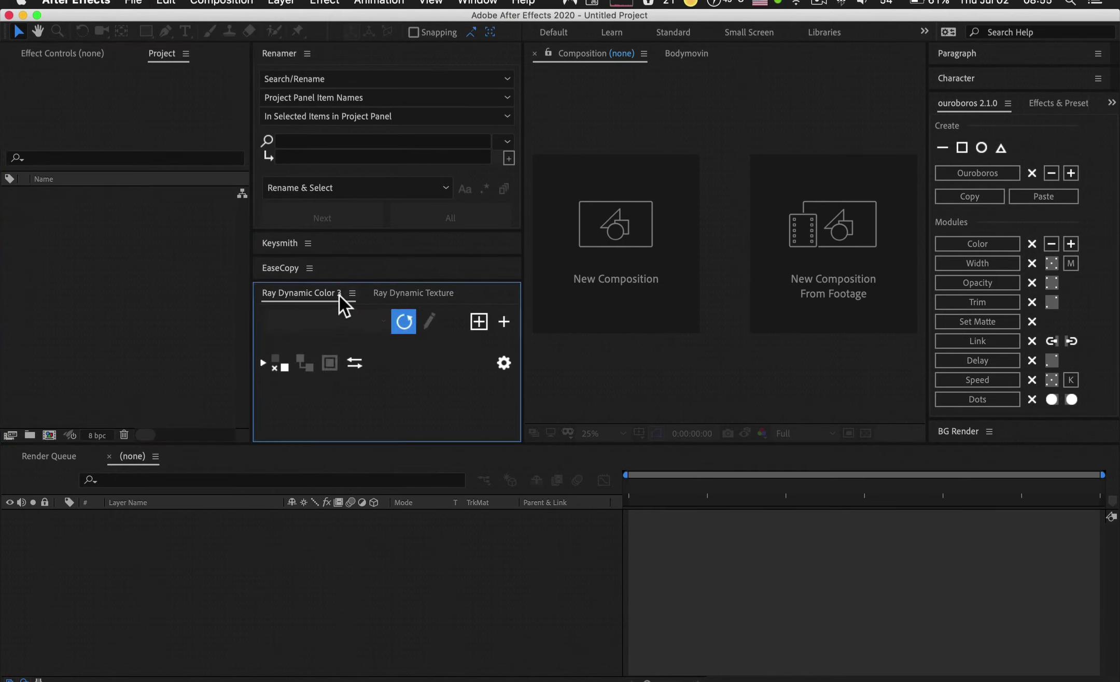
# Step: Import RDC - Datagram.aep from Finder, refresh the palettes, and select Datagram
pyautogui.press('super+Tab')
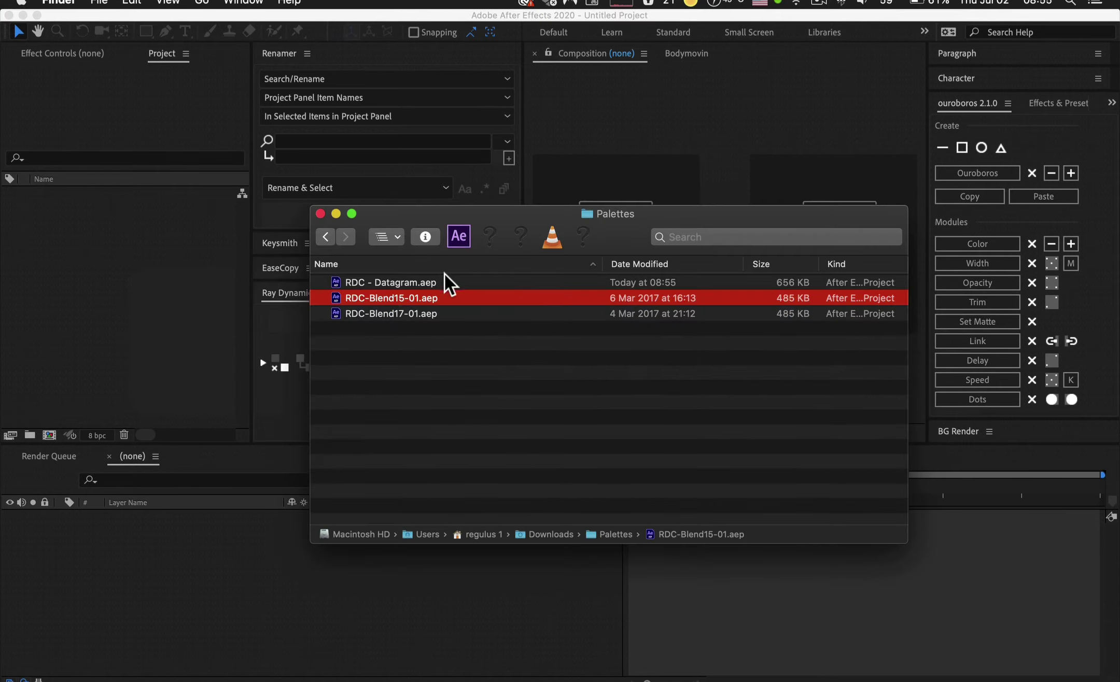
pyautogui.moveTo(390, 284); pyautogui.dragTo(142, 201)
pyautogui.click(402, 321)
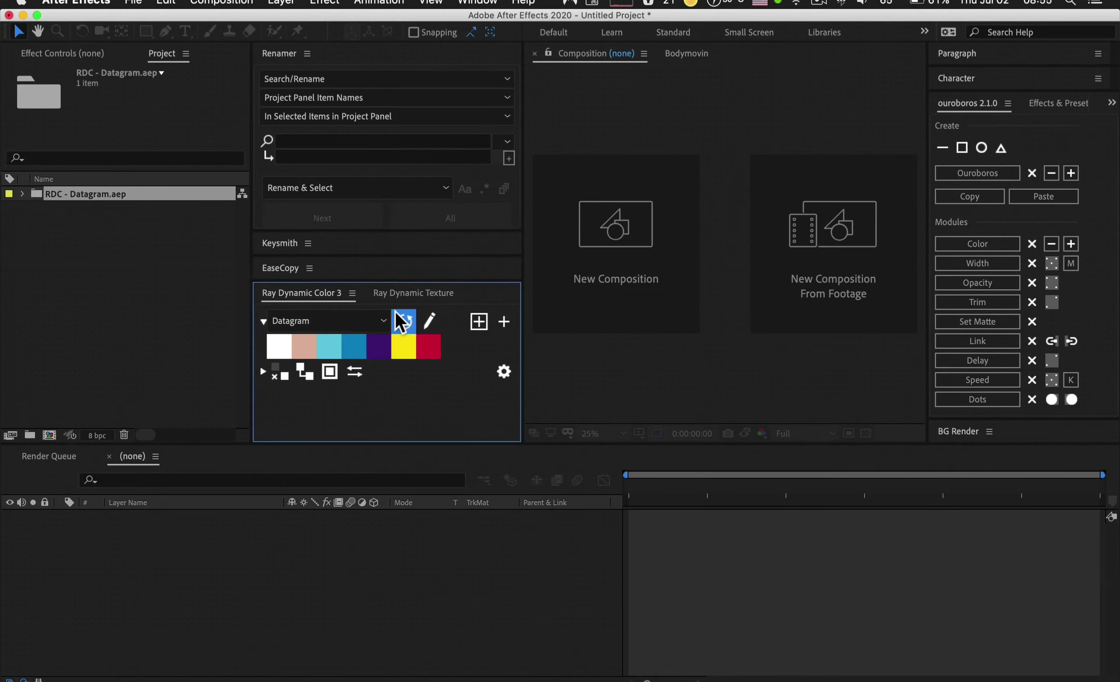
pyautogui.click(376, 319)
pyautogui.click(341, 344)
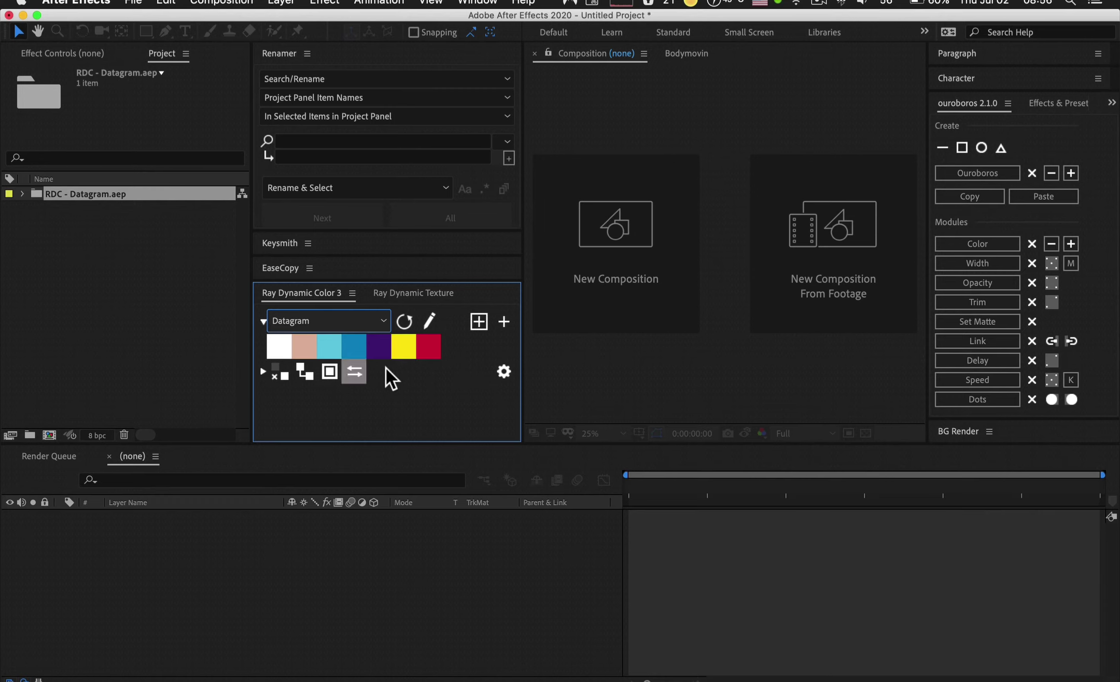
# Step: Select and expand the imported RDC - Datagram.aep folder in the Project panel
pyautogui.click(203, 219)
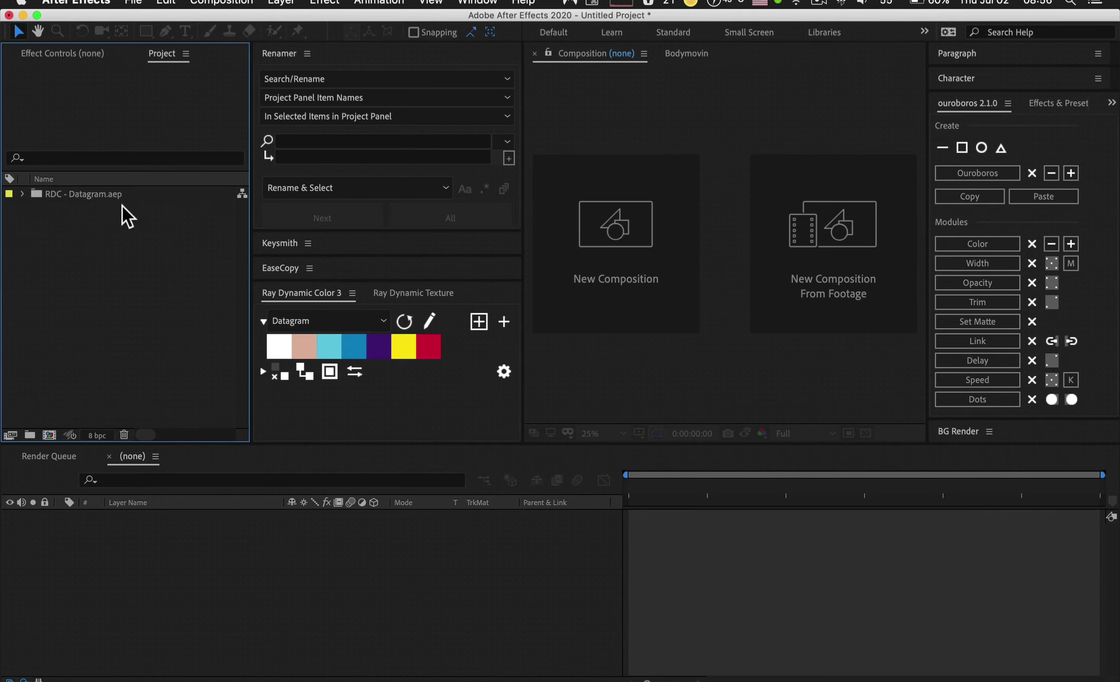
pyautogui.click(101, 196)
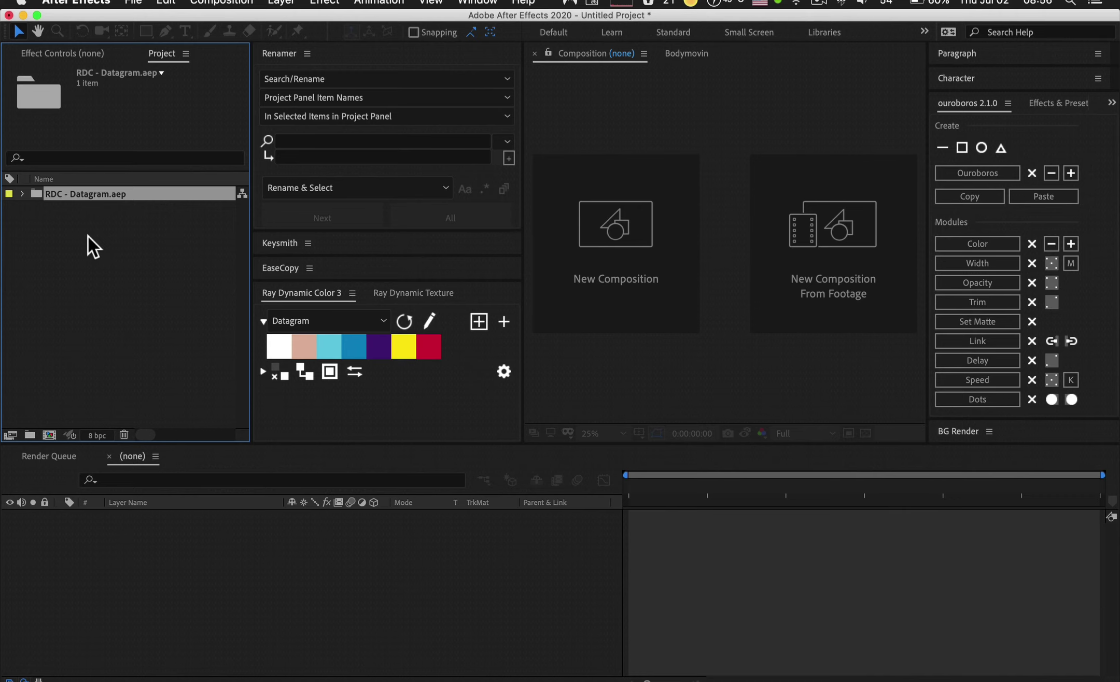
pyautogui.click(276, 291)
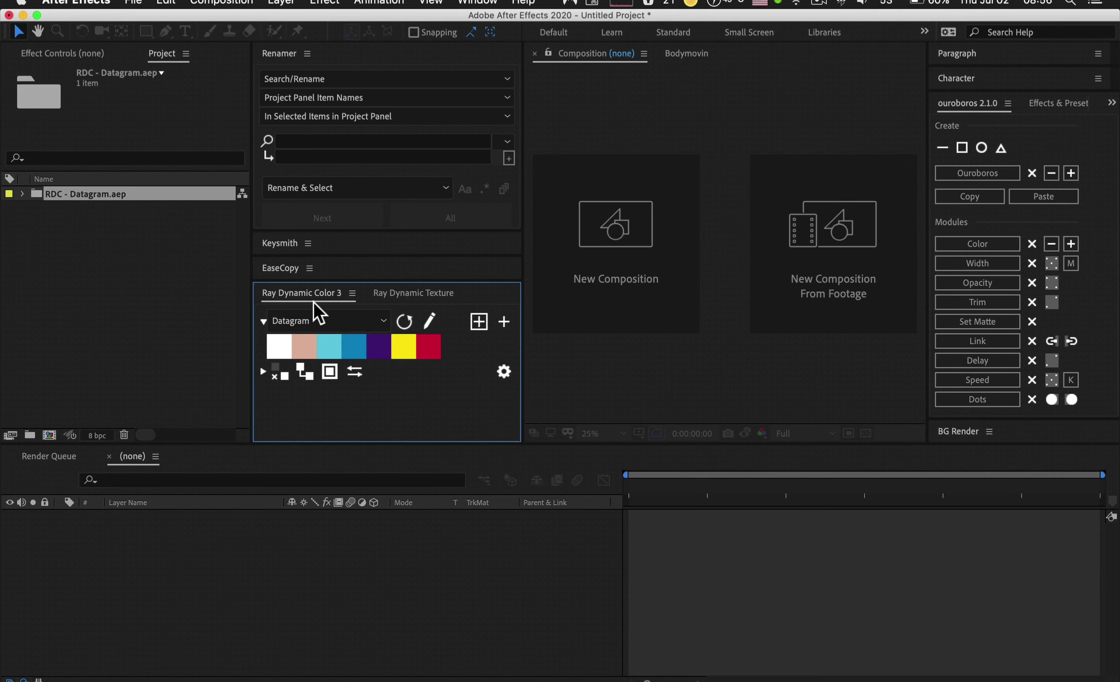
pyautogui.click(193, 312)
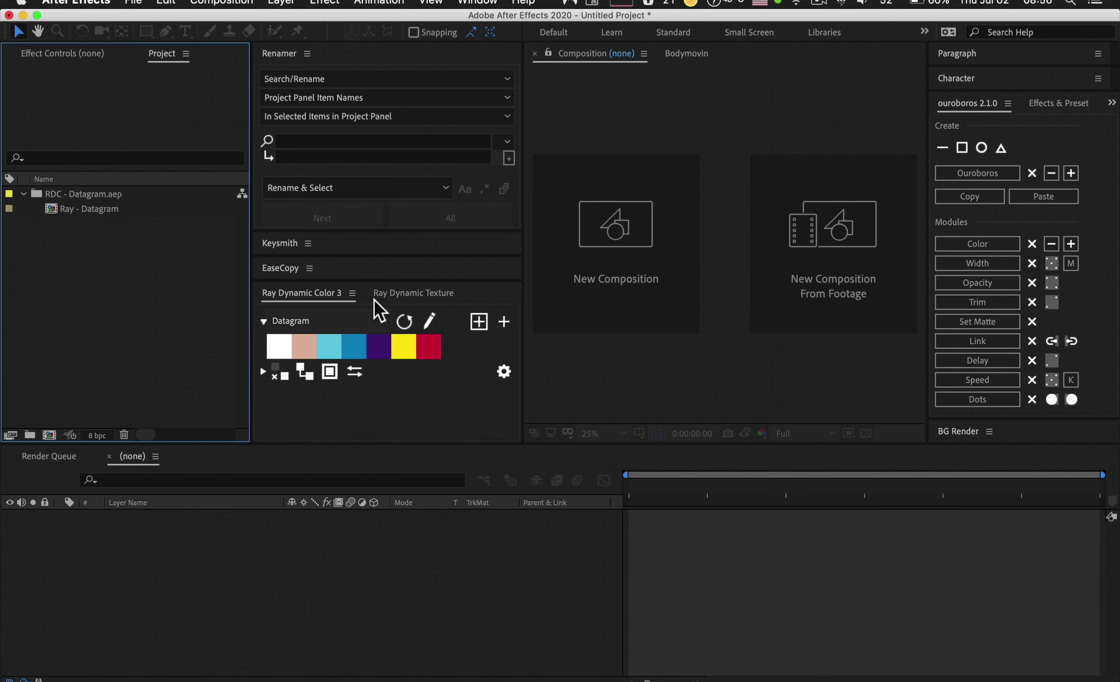
pyautogui.press('super+Tab')
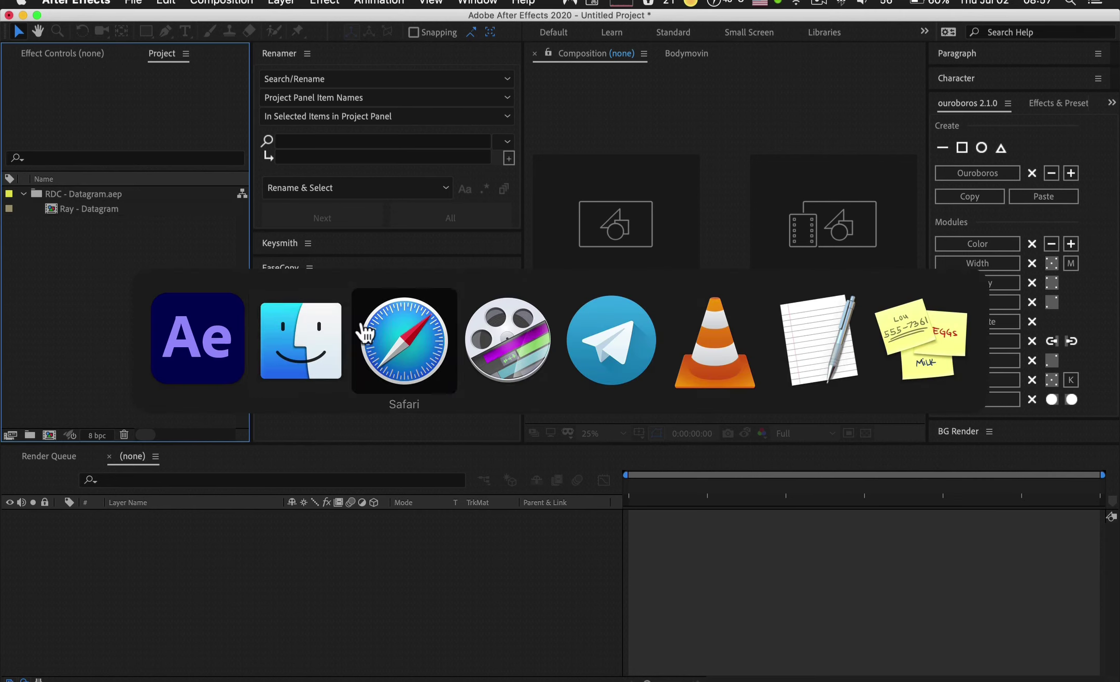
pyautogui.click(223, 348)
# Step: Drag RDC-Blend15-01.aep and RDC-Blend17-01.aep from Finder into the project and refresh the palette list
pyautogui.press('super+Tab')
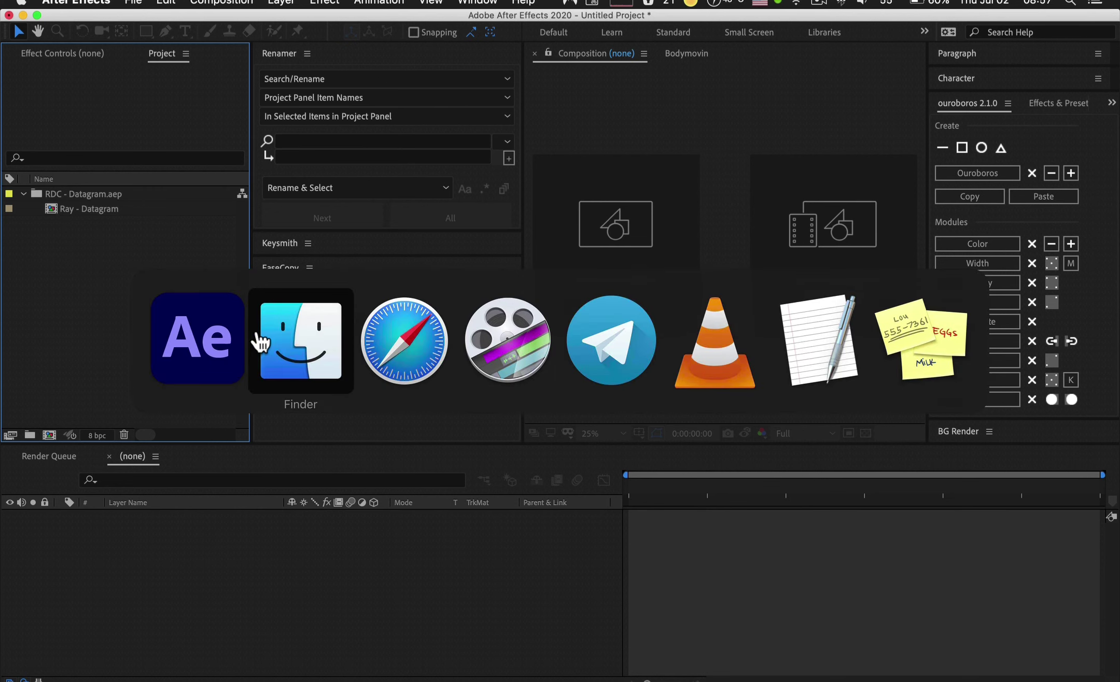
pyautogui.click(405, 313)
pyautogui.keyDown('shift'); pyautogui.click(406, 301); pyautogui.keyUp('shift')
pyautogui.moveTo(406, 300); pyautogui.dragTo(70, 300)
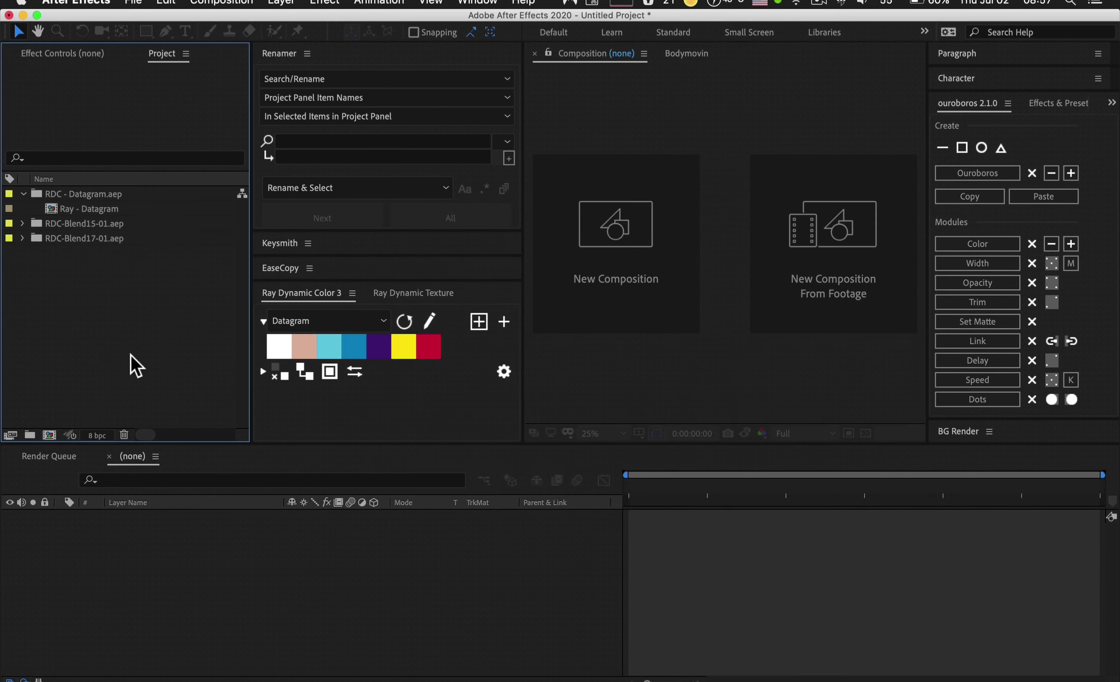
pyautogui.click(406, 322)
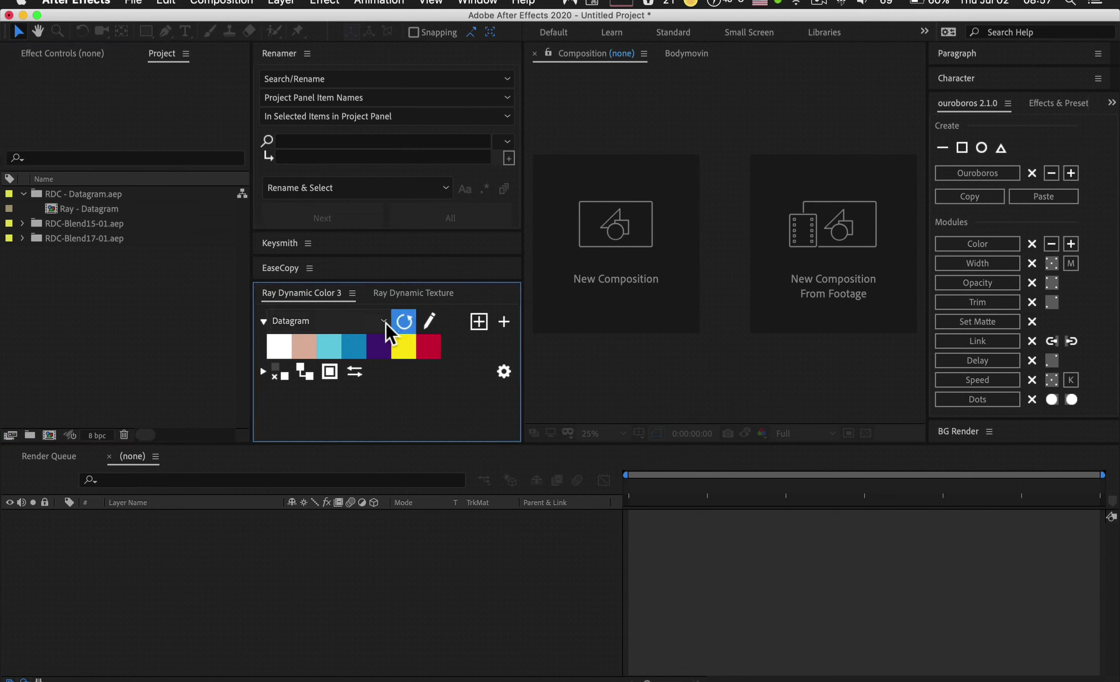
pyautogui.click(384, 321)
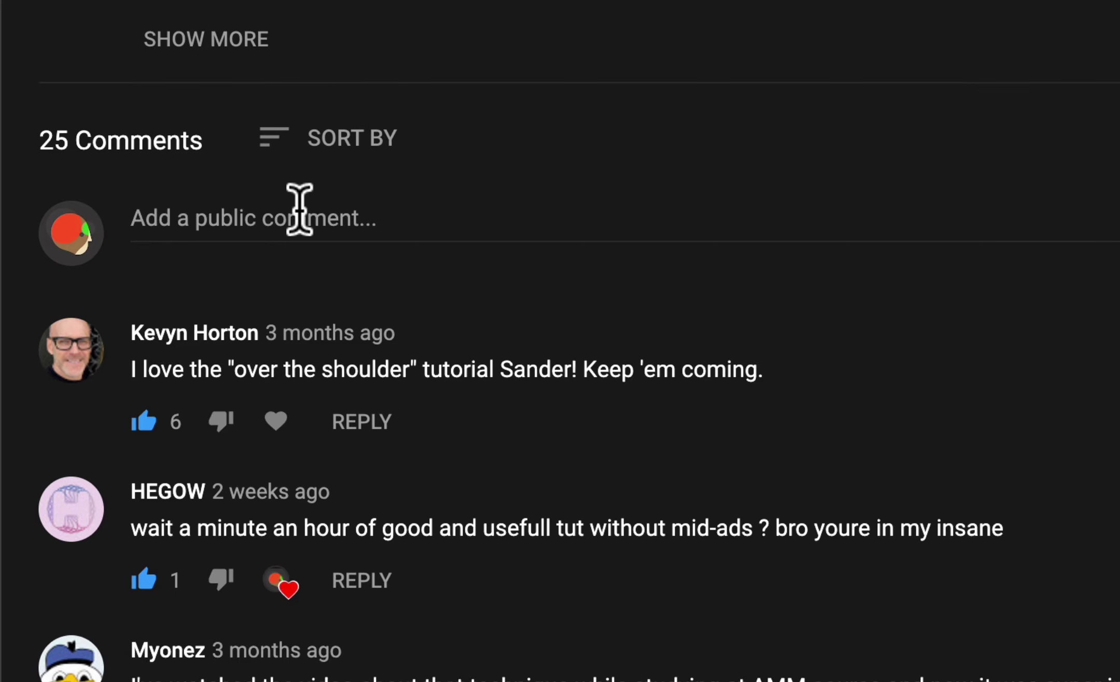
# Step: Type 'Y' in the comment box, then claim and confirm free access to Ray Dynamic Color Resources
pyautogui.click(297, 210)
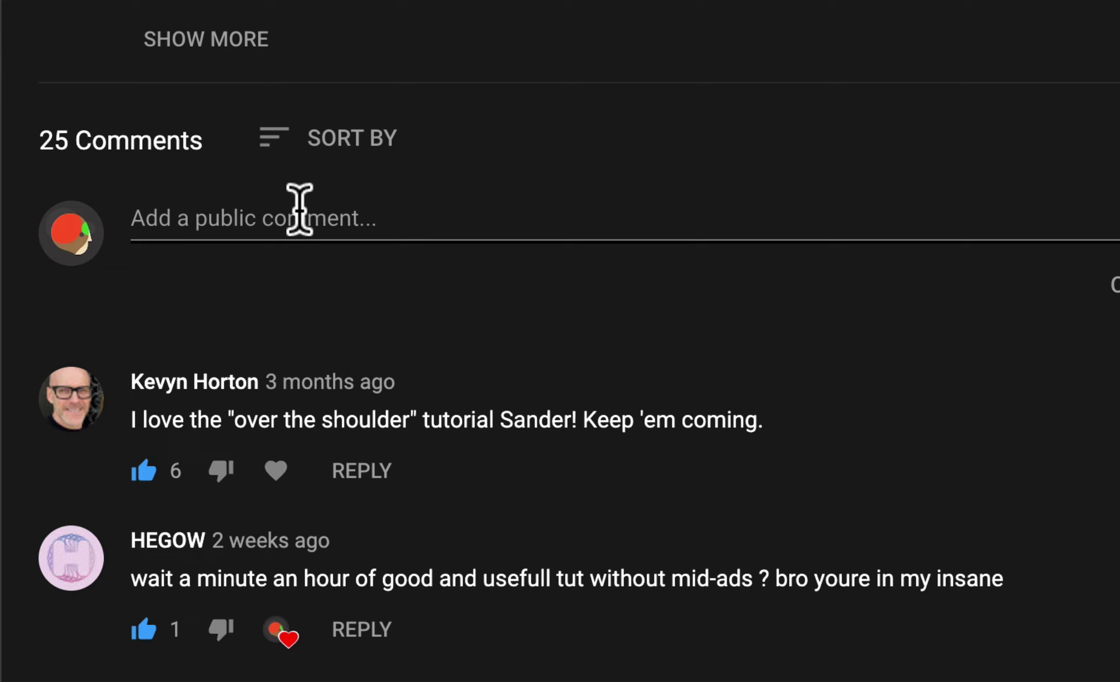
pyautogui.write('Y')
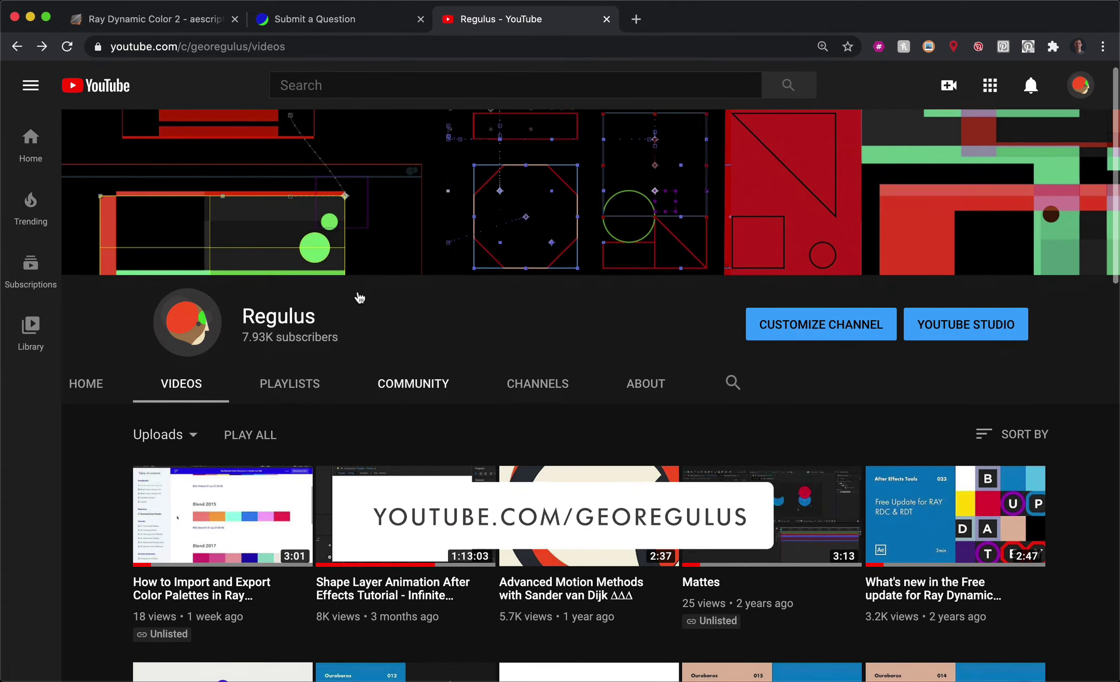
pyautogui.scroll(-10, 357, 296)
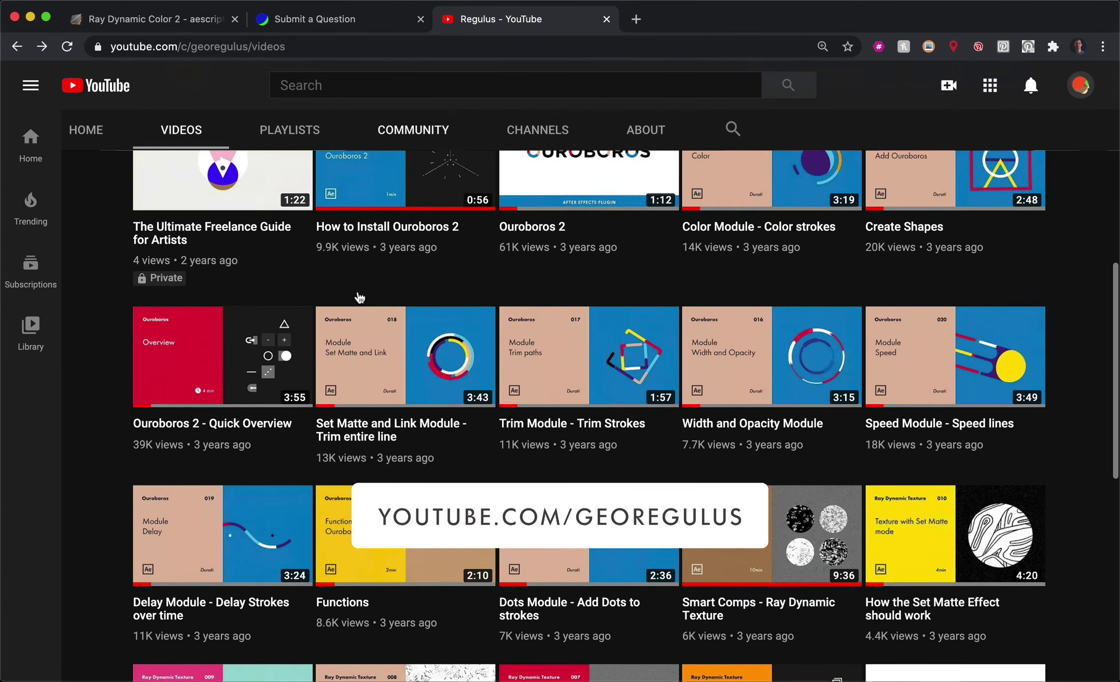
pyautogui.scroll(-1, 359, 297)
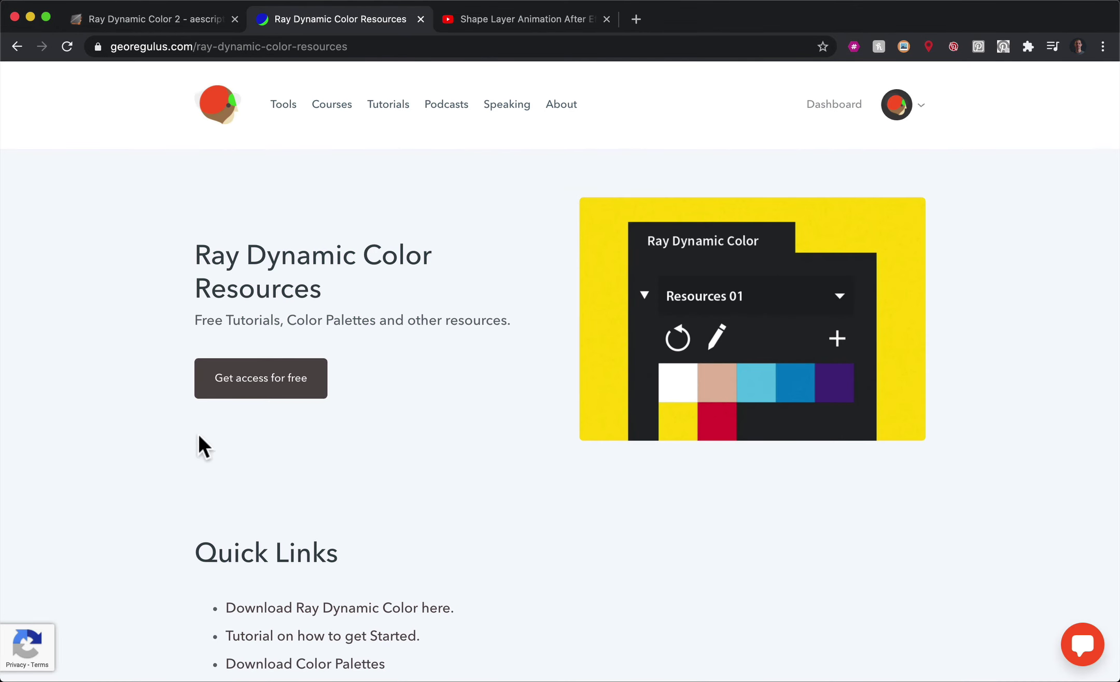
pyautogui.click(240, 365)
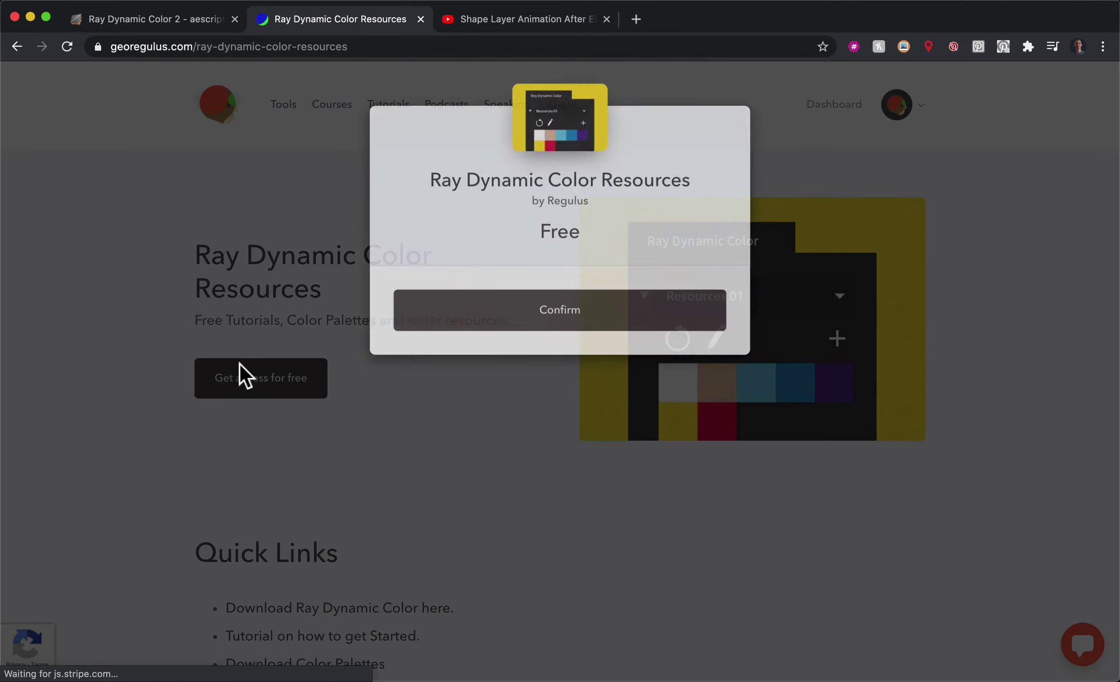
pyautogui.click(511, 315)
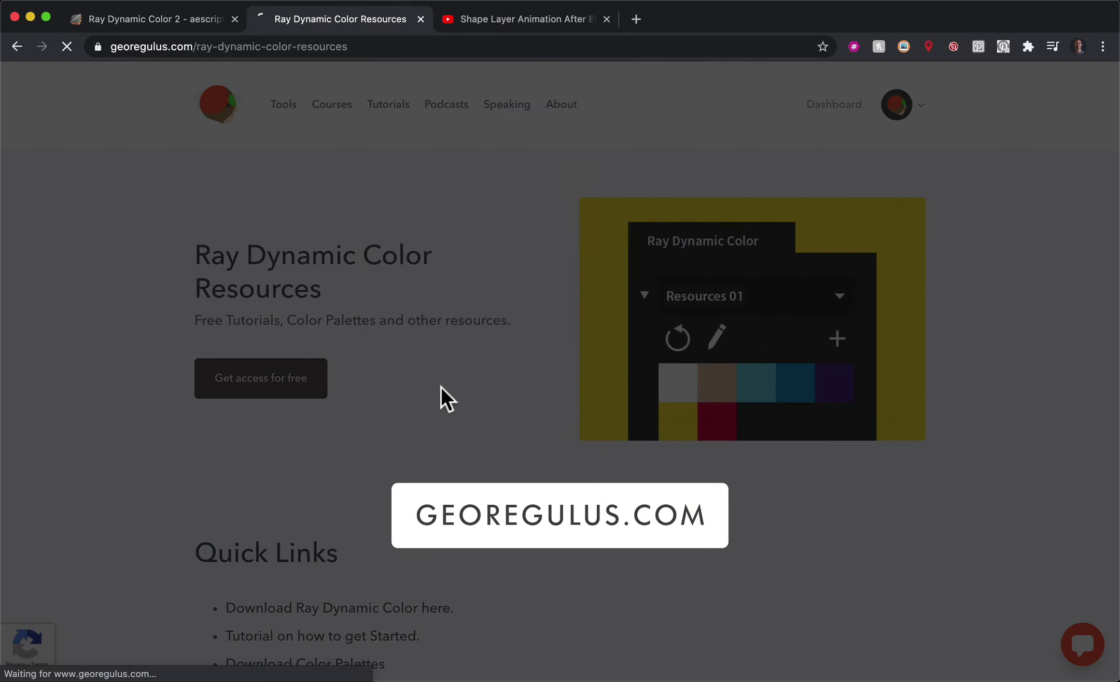
# Step: Open the Download Color Palettes page, then go to the site's Courses page
pyautogui.scroll(-5, 255, 452)
pyautogui.scroll(5, 256, 452)
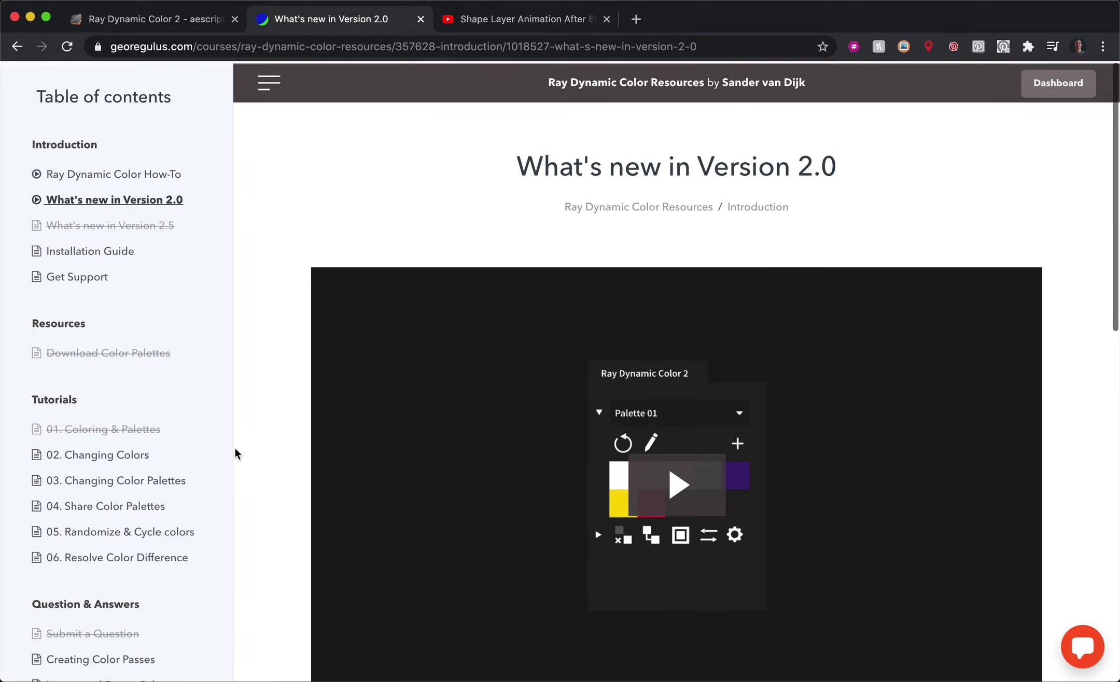
pyautogui.click(102, 354)
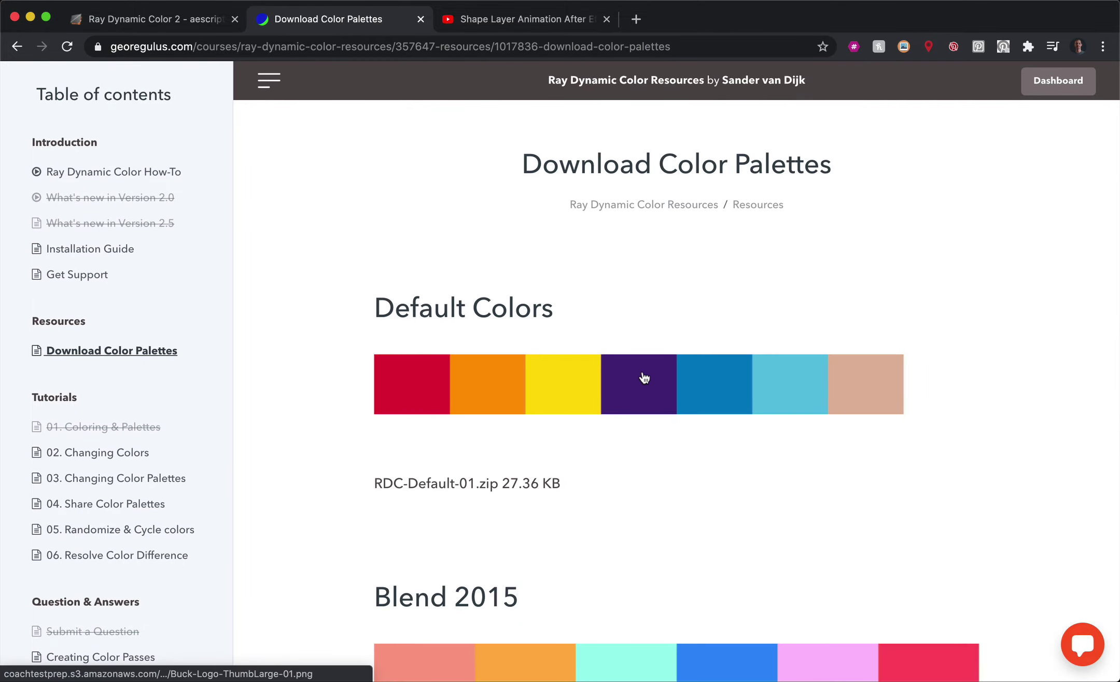
pyautogui.scroll(-5, 643, 374)
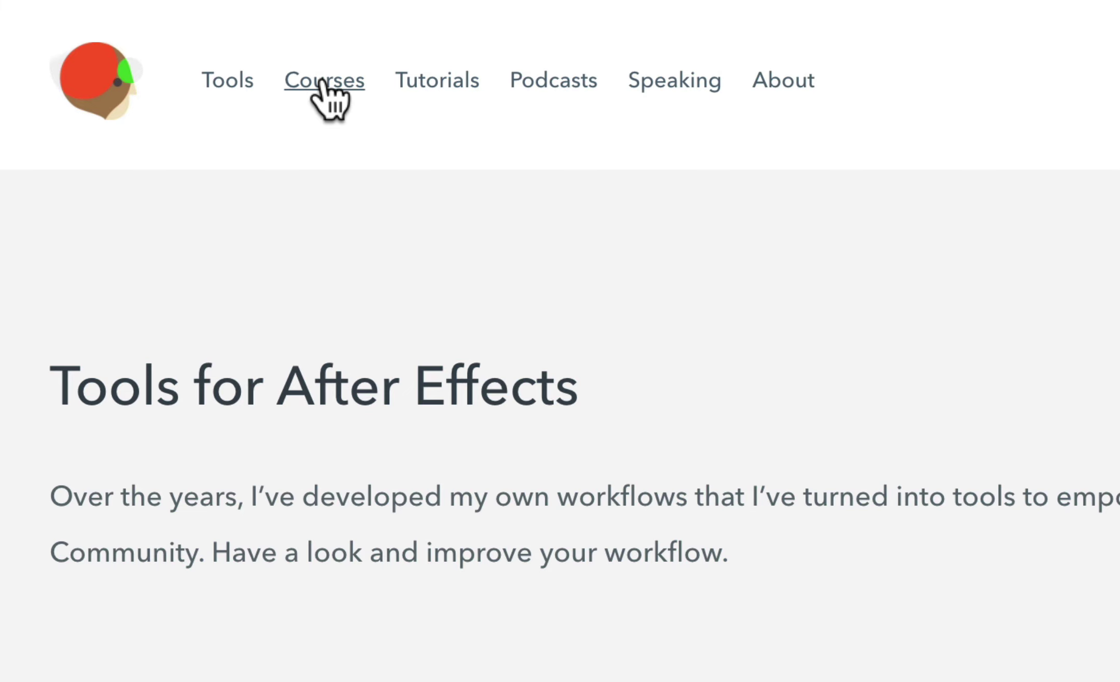
pyautogui.click(322, 83)
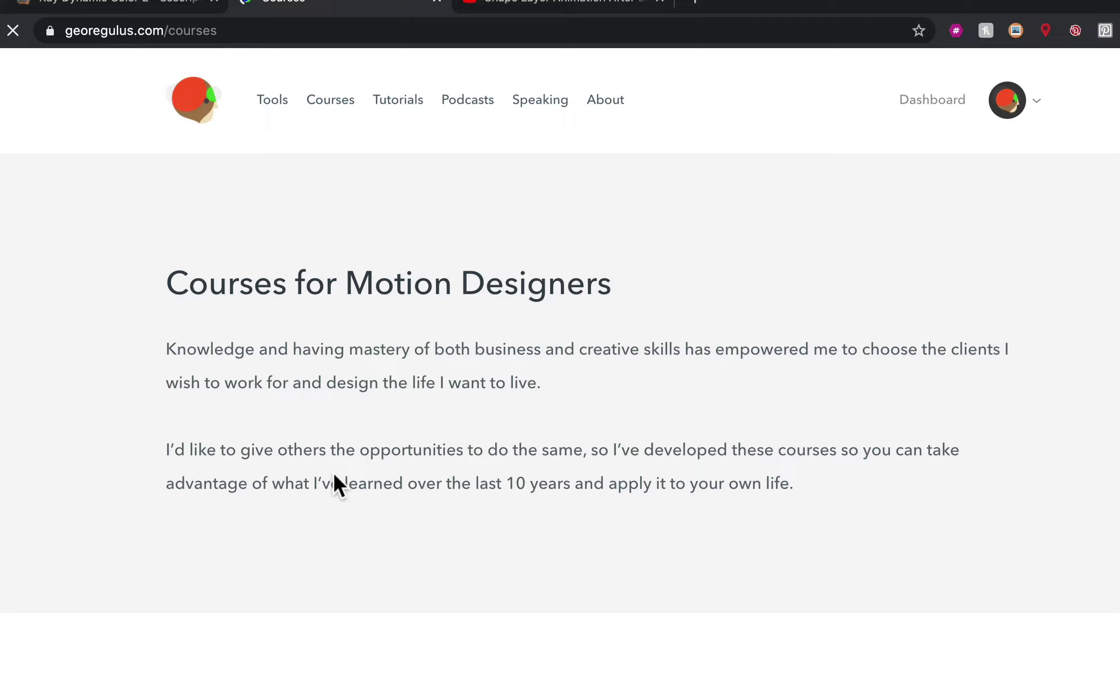
pyautogui.scroll(-15, 333, 474)
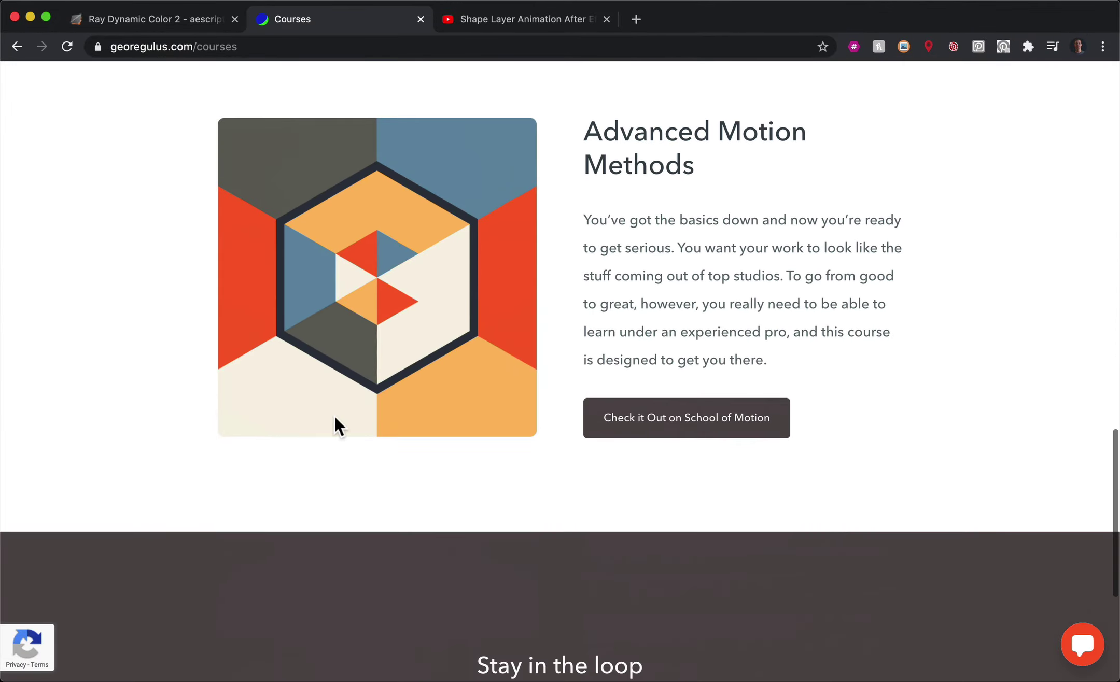